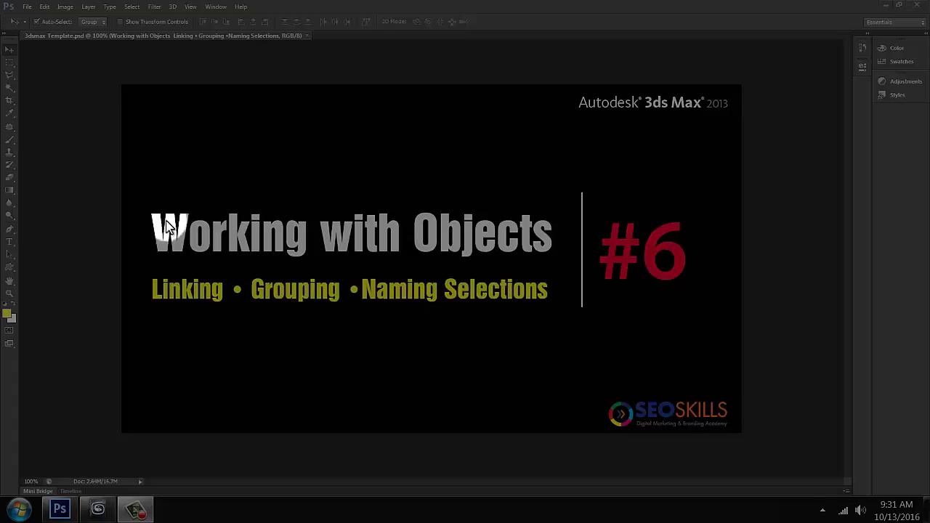
# - Bring up the empty Untitled 3ds Max scene and maximize the Perspective viewport with Alt+W
pyautogui.moveTo(94, 511)
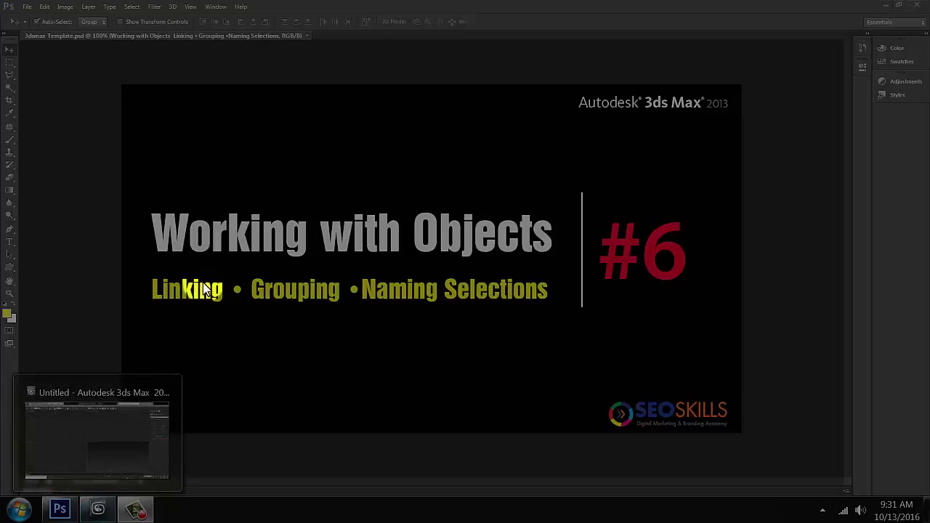
pyautogui.click(99, 512)
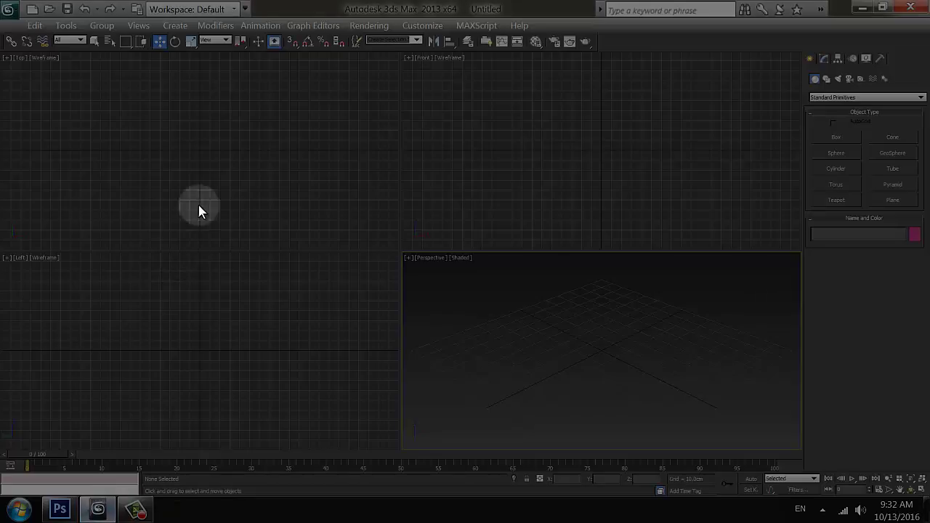
pyautogui.click(529, 304)
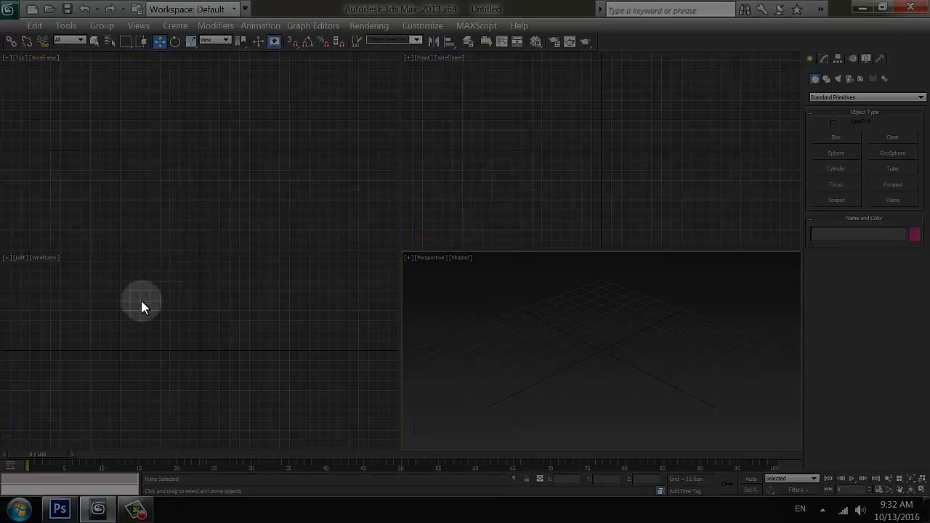
pyautogui.click(179, 322)
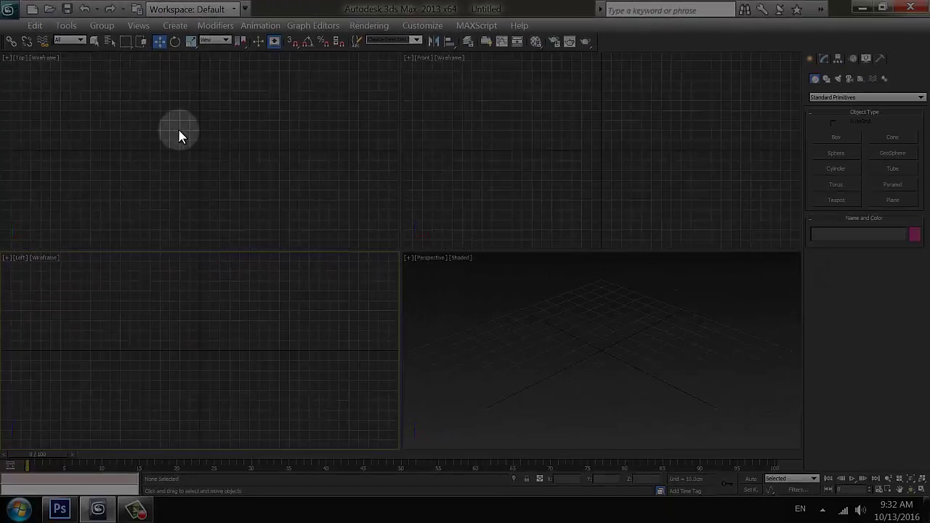
pyautogui.click(587, 370)
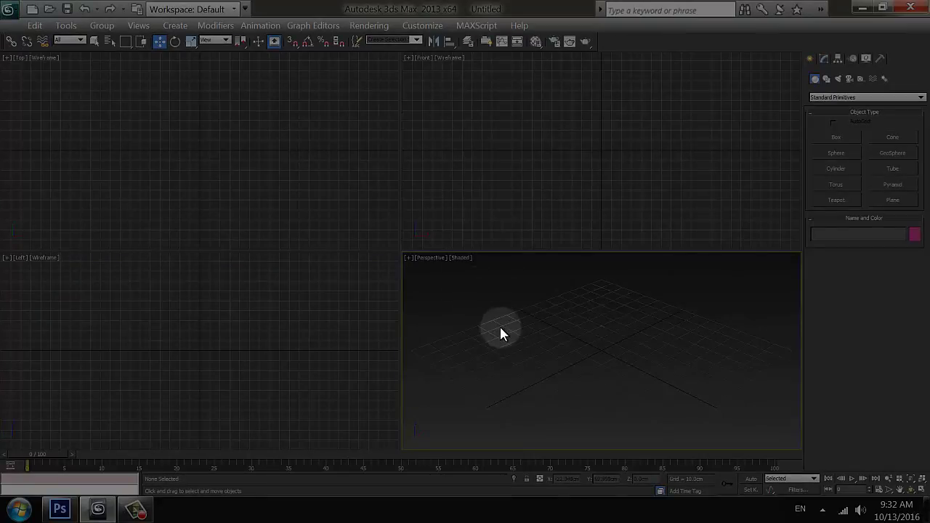
pyautogui.hotkey('alt', 'w')
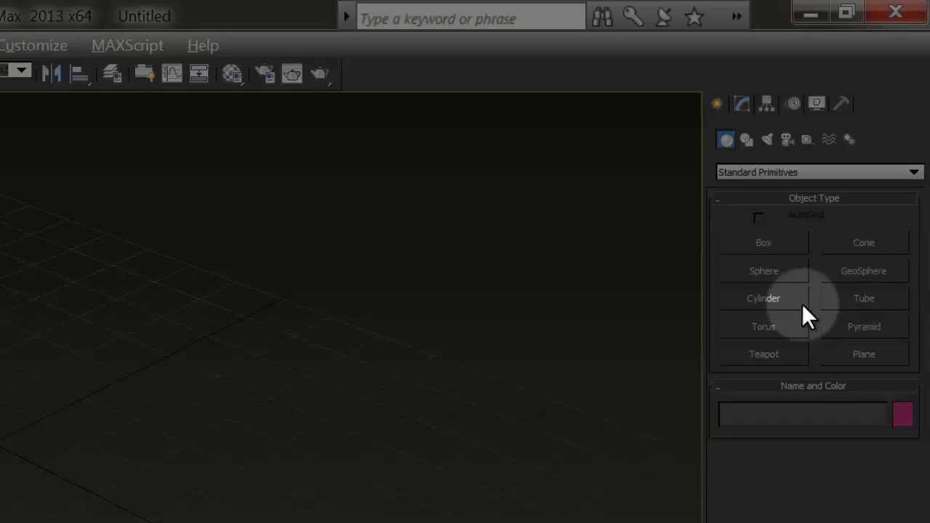
# - Draw three boxes in a row: a teal, a grey and a green box
pyautogui.click(761, 242)
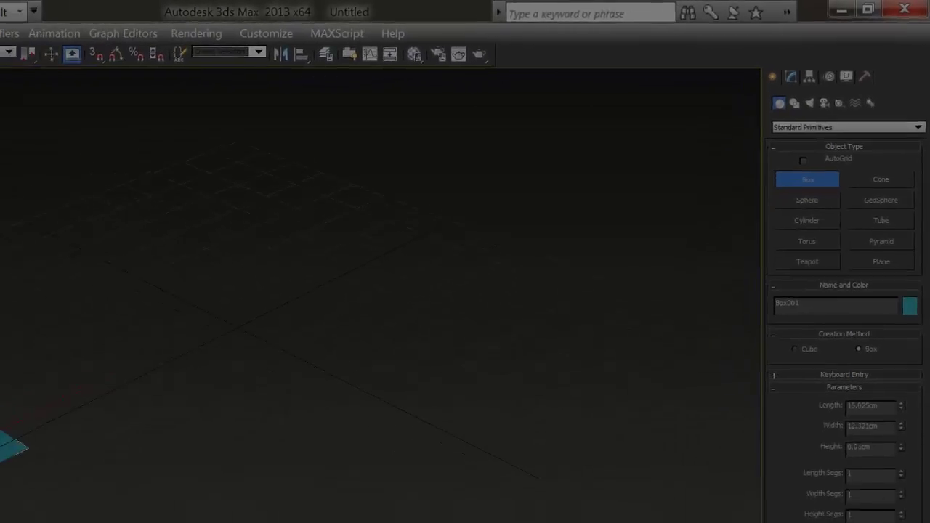
pyautogui.click(180, 285)
pyautogui.moveTo(307, 299); pyautogui.dragTo(305, 335)
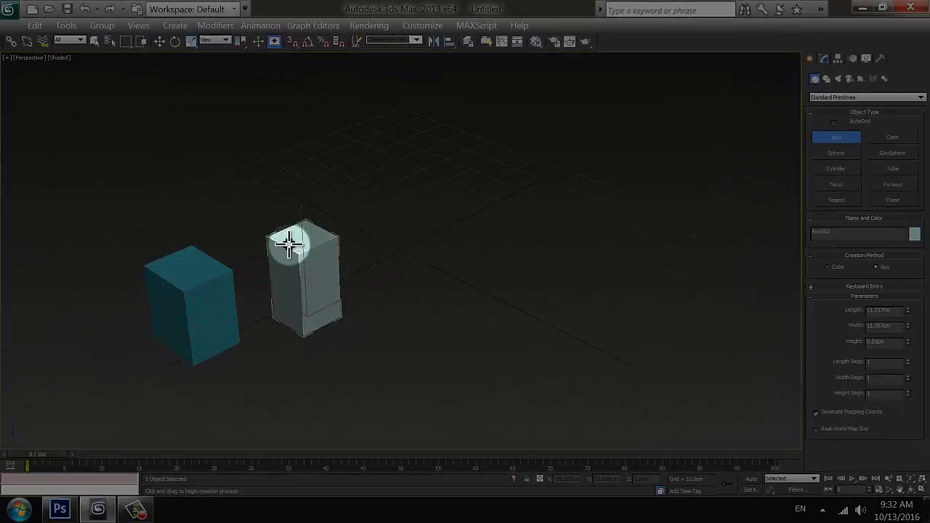
pyautogui.click(289, 245)
pyautogui.moveTo(404, 292)
pyautogui.mouseDown()
pyautogui.moveTo(419, 308)
pyautogui.moveTo(388, 297)
pyautogui.mouseUp()
pyautogui.click(376, 210)
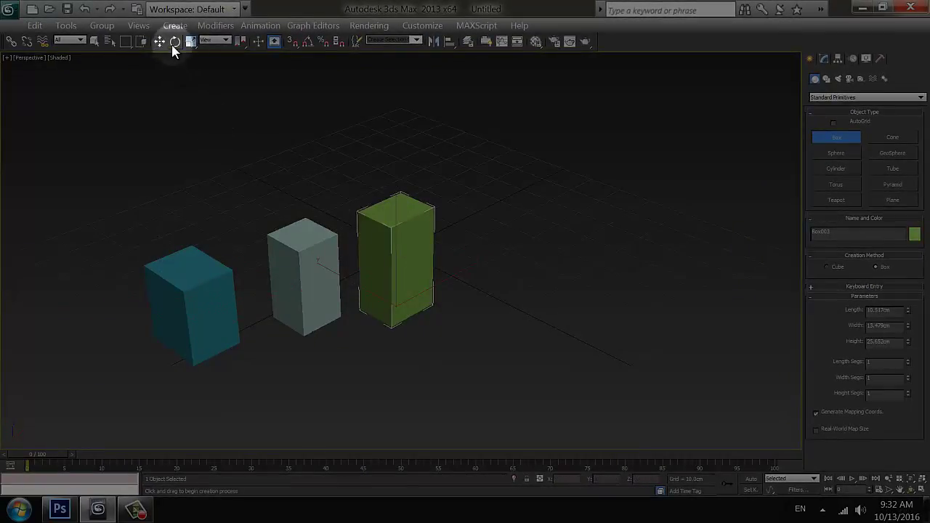
# - Select the teal and green boxes in turn and view their parameters in the Modify panel
pyautogui.click(159, 42)
pyautogui.click(187, 299)
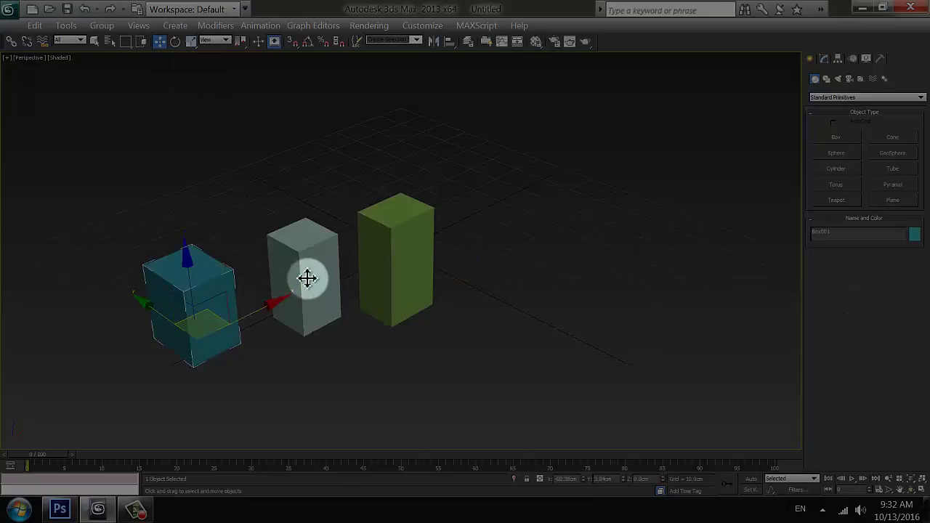
pyautogui.click(396, 270)
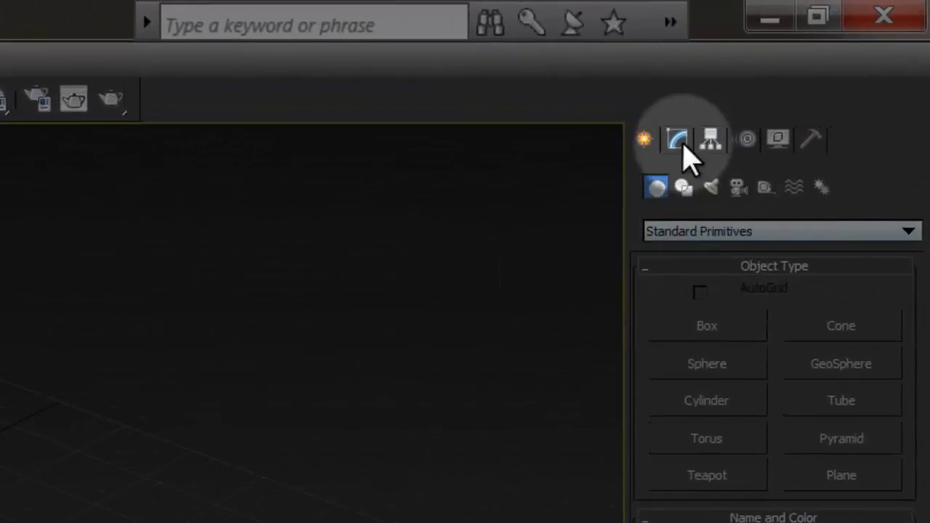
pyautogui.click(679, 141)
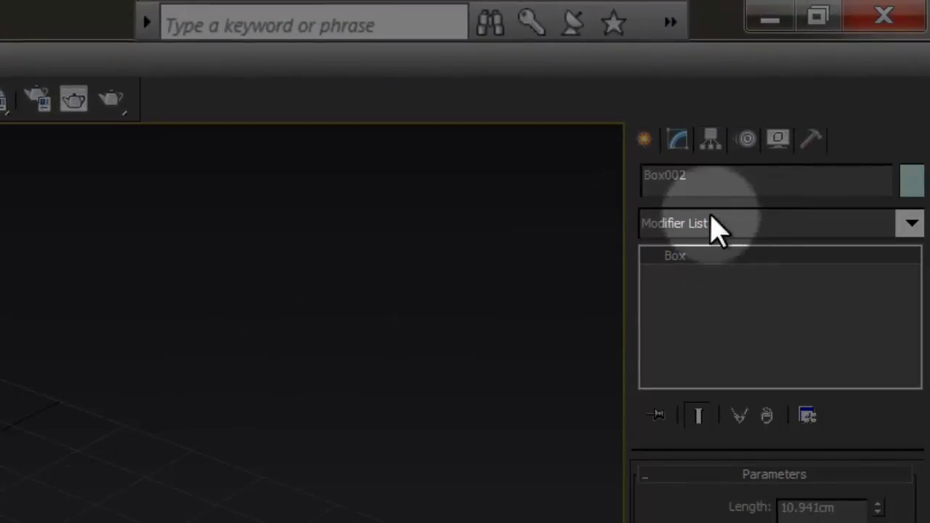
pyautogui.click(372, 320)
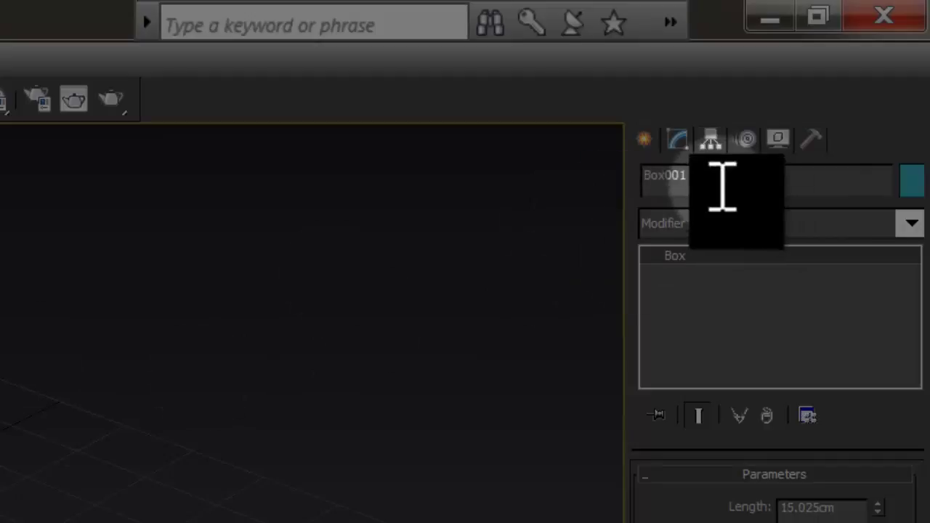
pyautogui.click(556, 388)
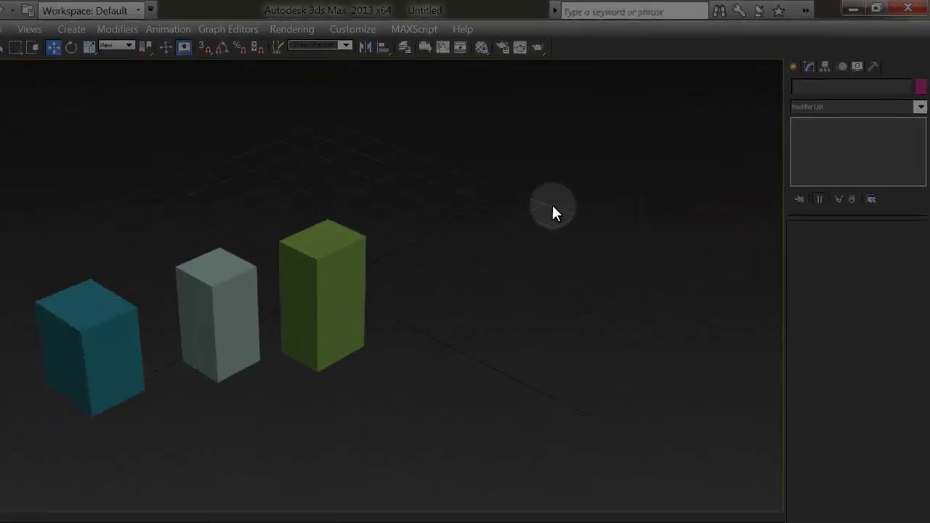
# - Nudge the green box and then the grey box slightly to the right
pyautogui.click(342, 278)
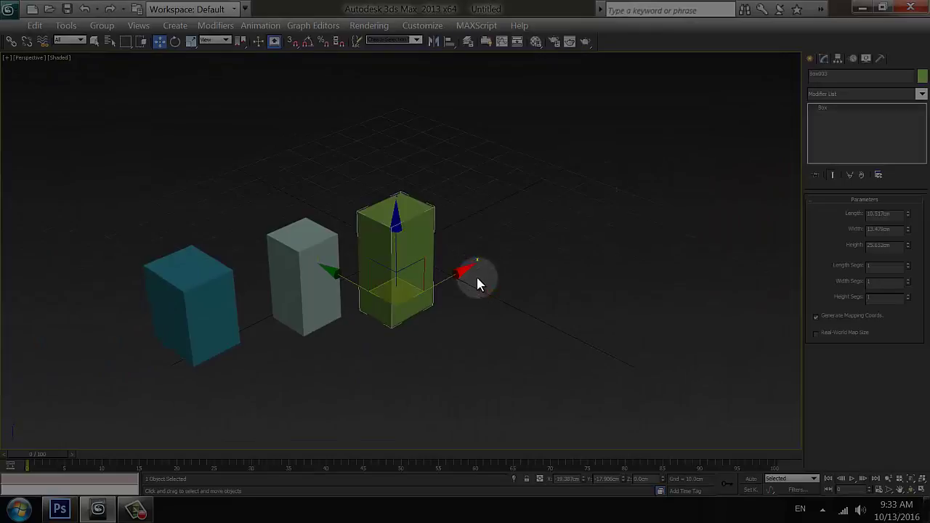
pyautogui.moveTo(457, 270); pyautogui.dragTo(479, 278)
pyautogui.click(386, 324)
pyautogui.click(304, 290)
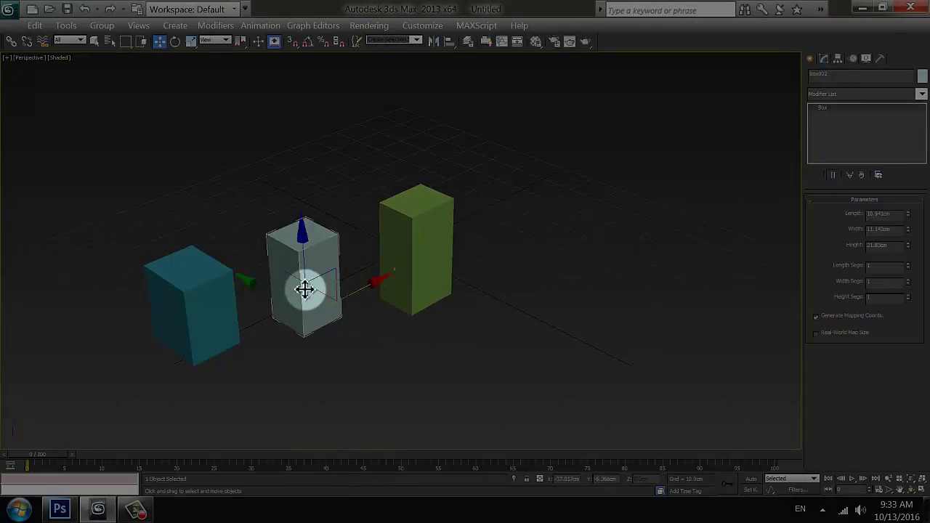
pyautogui.moveTo(353, 289)
pyautogui.mouseDown()
pyautogui.moveTo(375, 287)
pyautogui.moveTo(339, 295)
pyautogui.moveTo(361, 291)
pyautogui.moveTo(352, 293)
pyautogui.mouseUp()
pyautogui.click(393, 367)
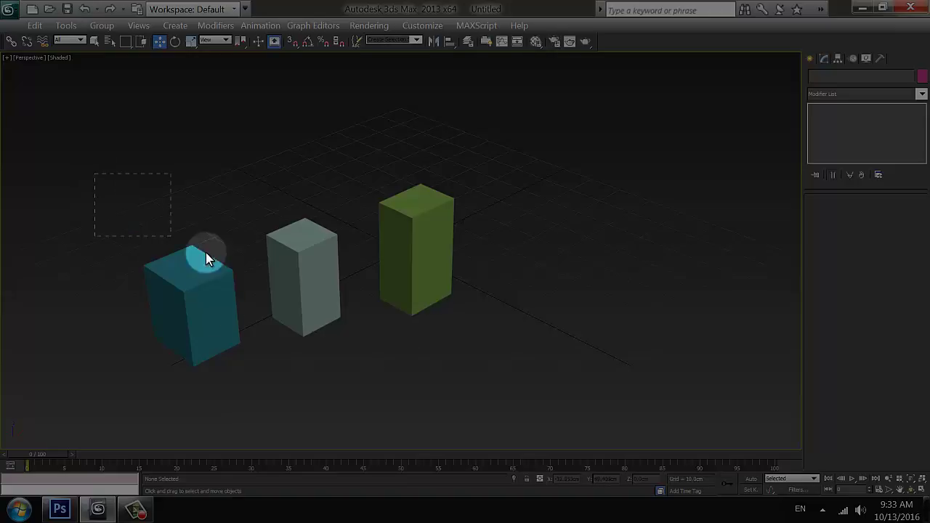
# - Marquee-select the three boxes and group them under the name '3 boxes'
pyautogui.moveTo(205, 252); pyautogui.dragTo(505, 380)
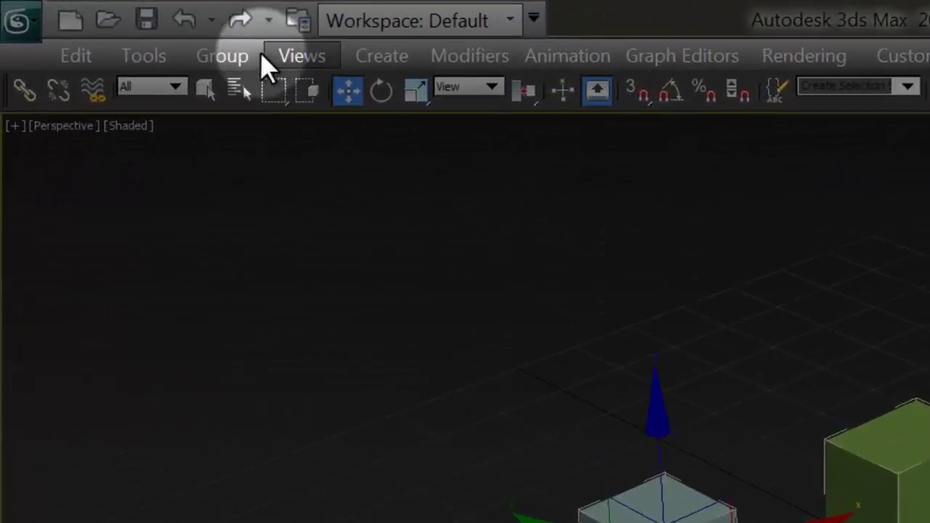
pyautogui.click(234, 56)
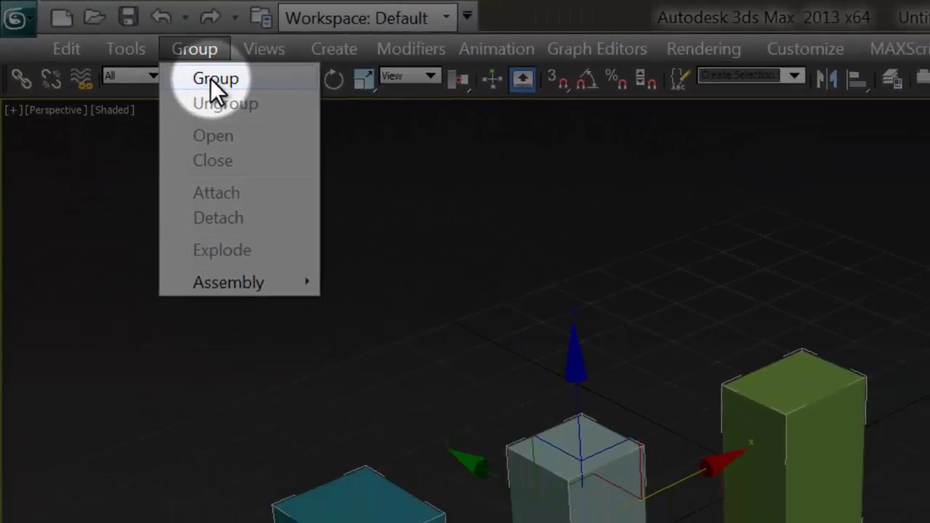
pyautogui.click(243, 88)
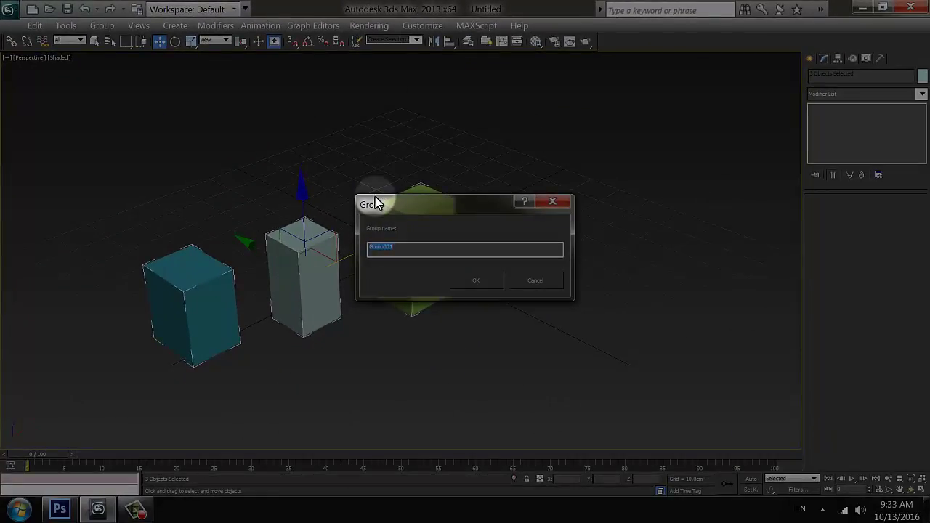
pyautogui.write('Boxes')
pyautogui.click(474, 281)
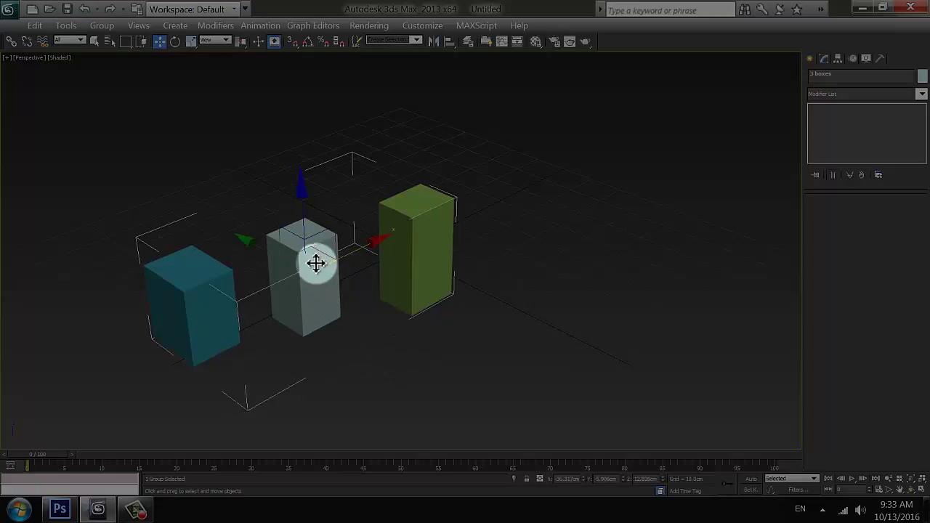
# - Drag the '3 boxes' group along X to a new spot, then reselect it
pyautogui.moveTo(354, 245); pyautogui.dragTo(399, 211)
pyautogui.click(429, 332)
pyautogui.click(250, 277)
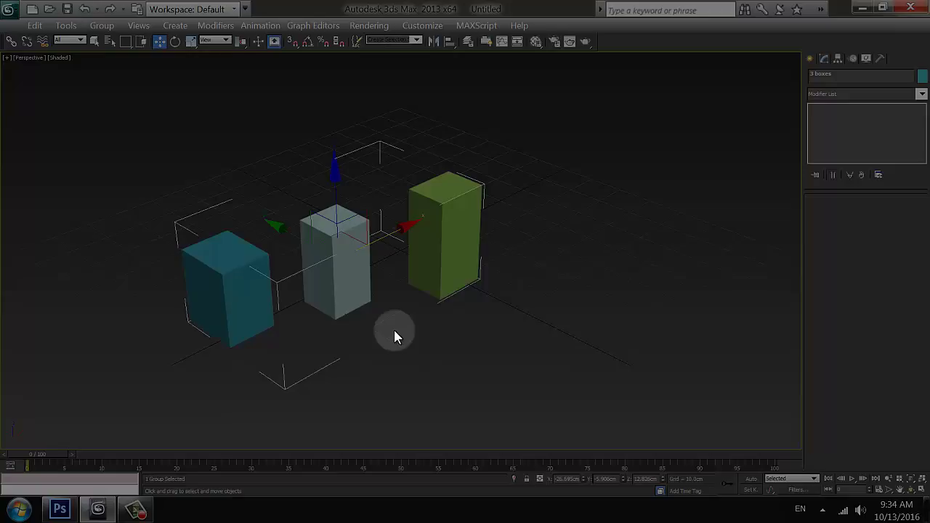
# - Open the '3 boxes' group and move the grey box forward and to the right
pyautogui.click(103, 26)
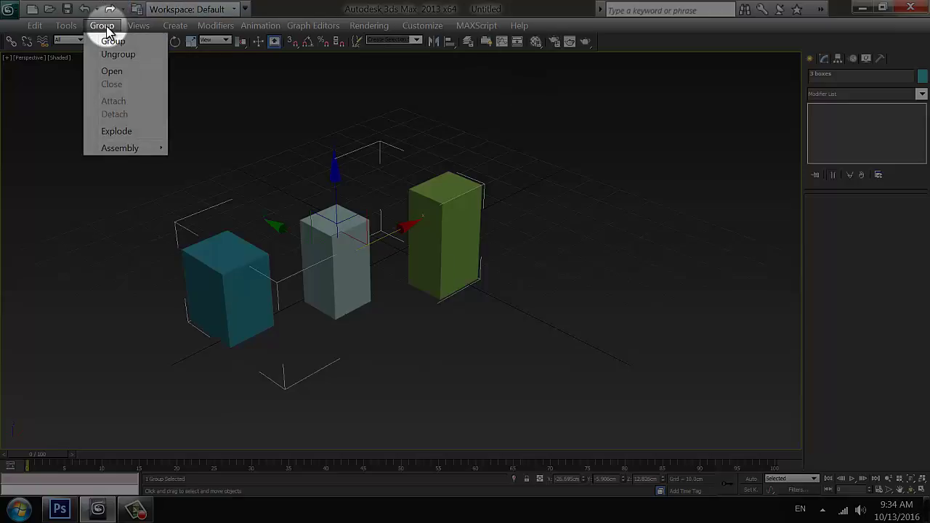
pyautogui.click(115, 70)
pyautogui.click(224, 233)
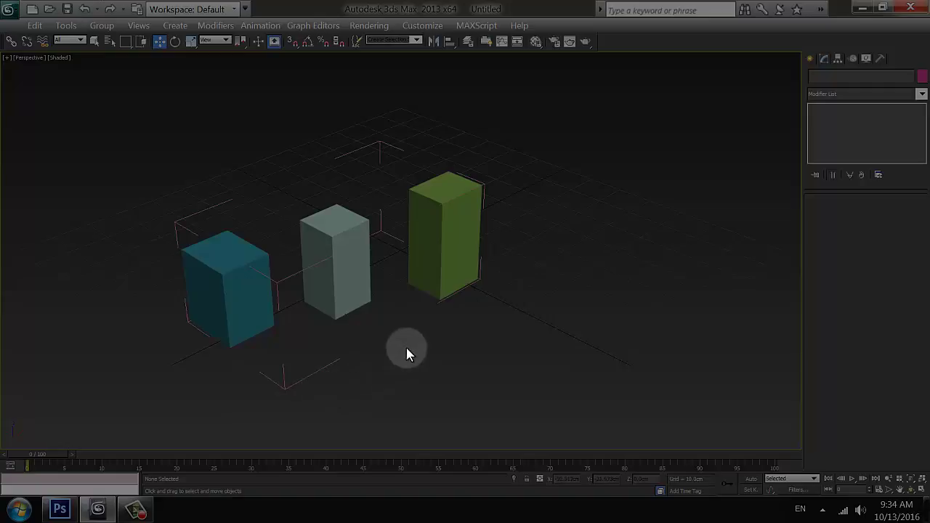
pyautogui.click(354, 265)
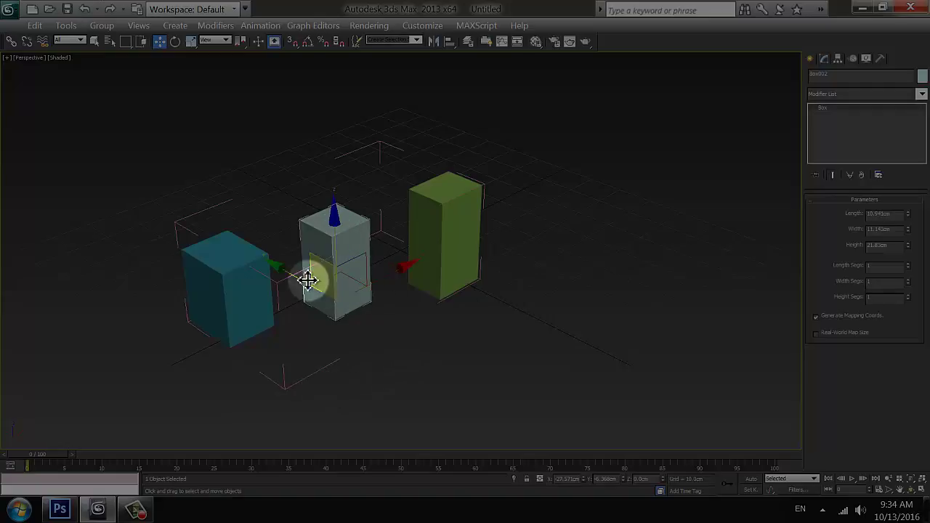
pyautogui.moveTo(318, 290); pyautogui.dragTo(445, 388)
# - Reposition the green, teal and grey boxes individually, placing grey right of green
pyautogui.click(466, 263)
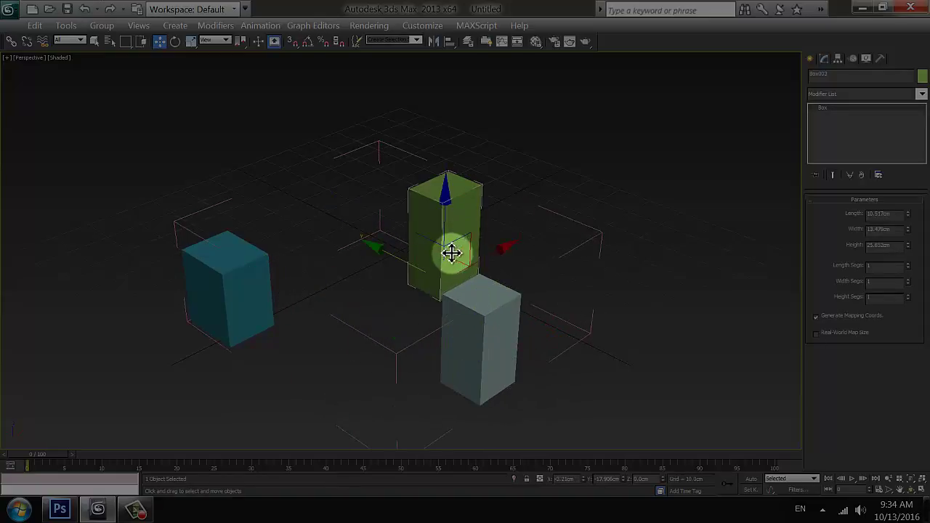
pyautogui.moveTo(475, 260)
pyautogui.mouseDown()
pyautogui.moveTo(407, 293)
pyautogui.moveTo(509, 235)
pyautogui.moveTo(465, 251)
pyautogui.mouseUp()
pyautogui.click(206, 300)
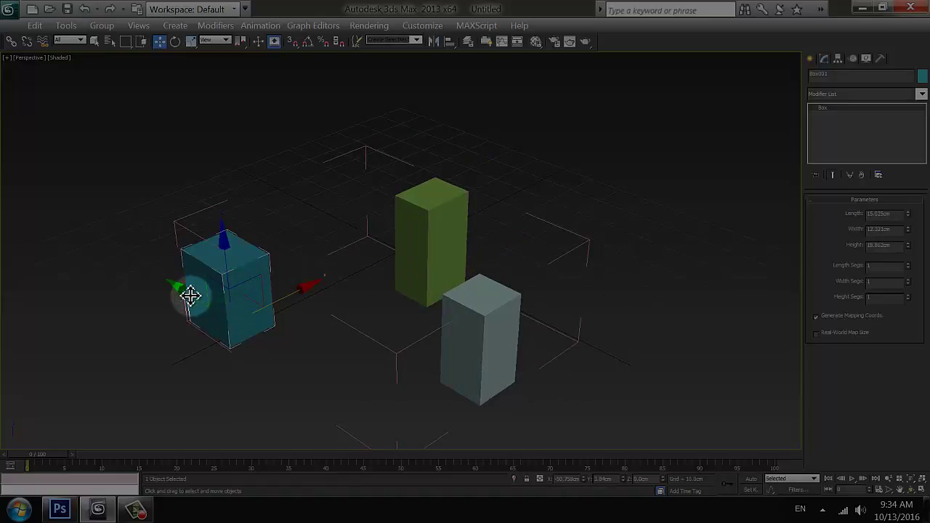
pyautogui.moveTo(189, 296)
pyautogui.mouseDown()
pyautogui.moveTo(258, 334)
pyautogui.moveTo(189, 283)
pyautogui.mouseUp()
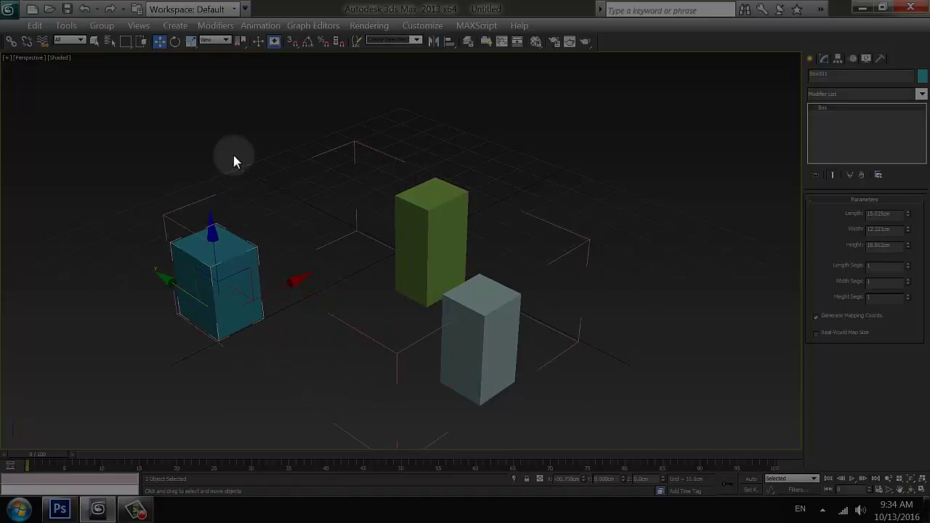
pyautogui.click(453, 248)
pyautogui.moveTo(453, 248); pyautogui.dragTo(436, 290)
pyautogui.click(482, 316)
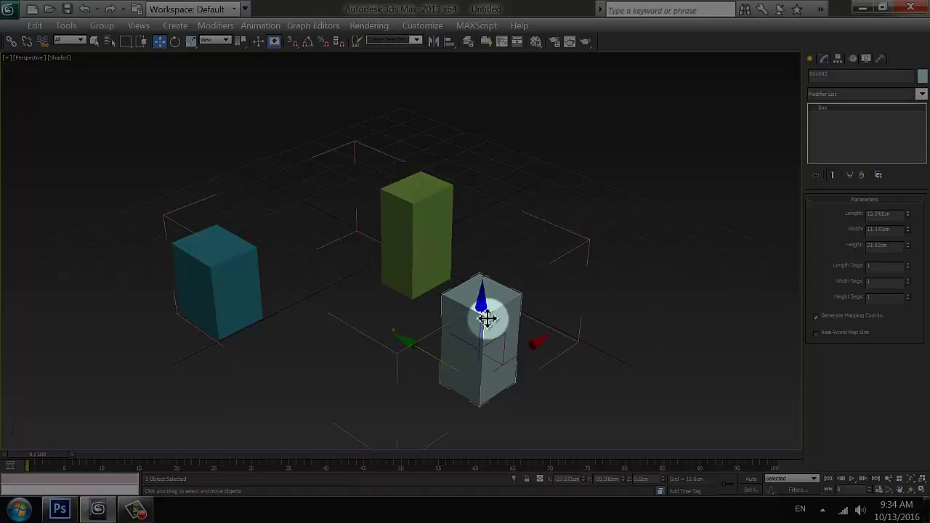
pyautogui.moveTo(529, 349); pyautogui.dragTo(591, 317)
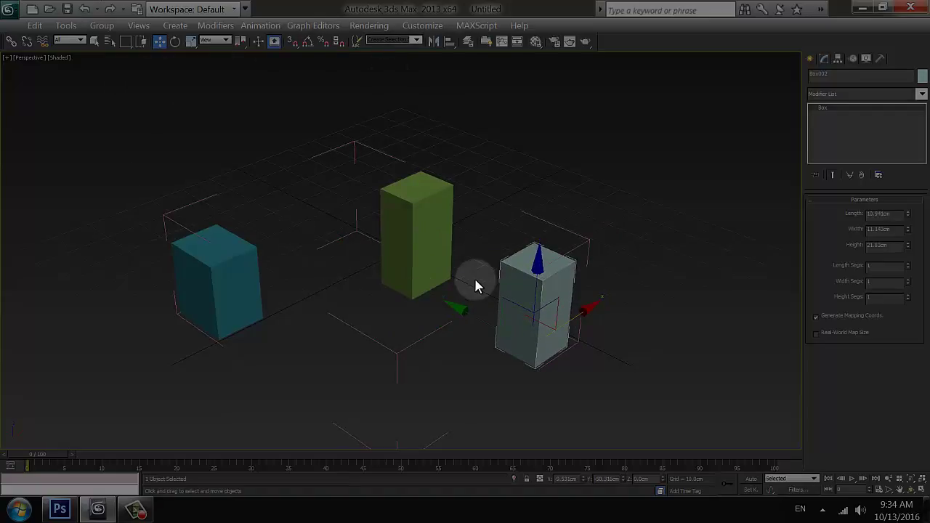
# - Close the '3 boxes' group and move the whole group slightly to the right
pyautogui.click(102, 25)
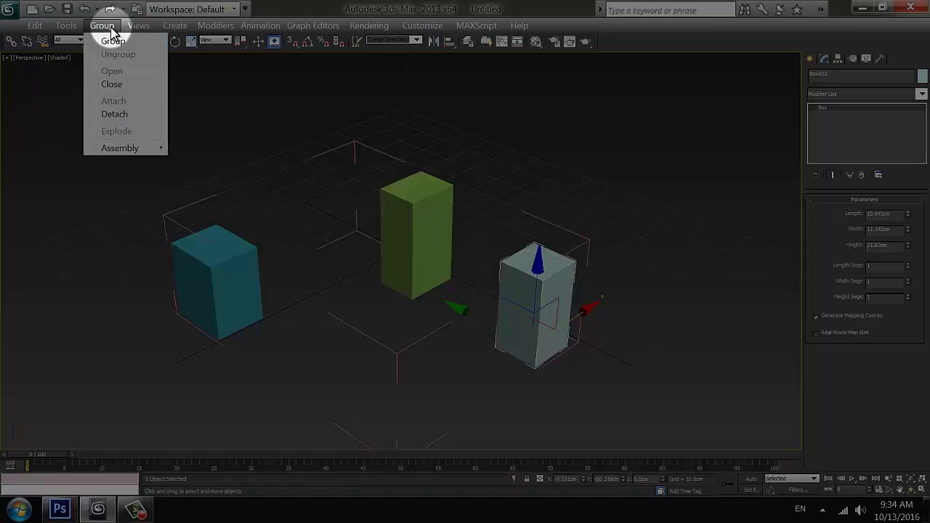
pyautogui.click(112, 85)
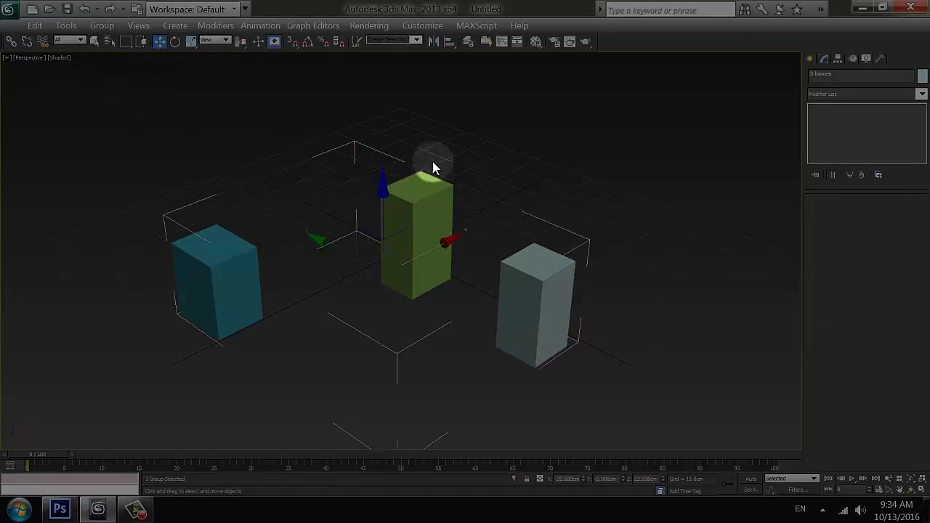
pyautogui.click(460, 236)
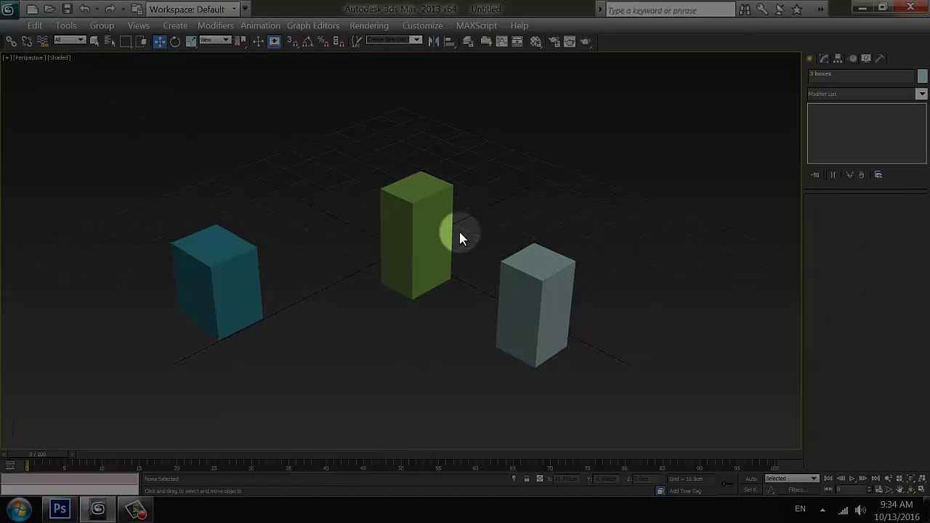
pyautogui.click(229, 264)
pyautogui.moveTo(442, 243); pyautogui.dragTo(483, 204)
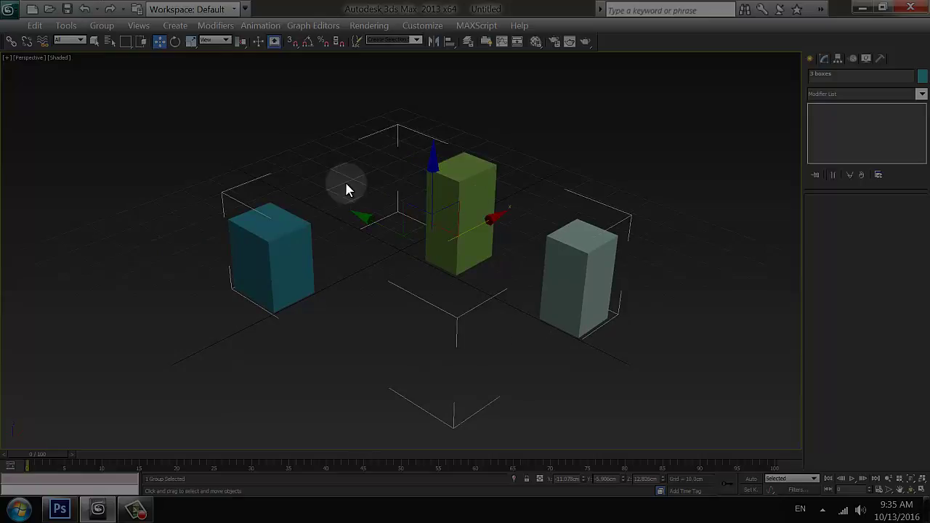
pyautogui.click(102, 25)
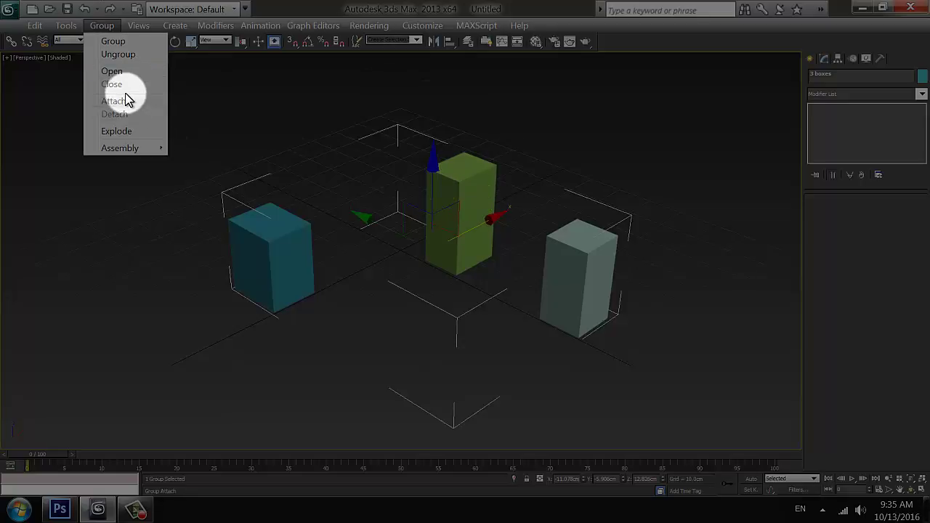
# - Create a pyramid at the right and a cylinder below the boxes
pyautogui.click(307, 148)
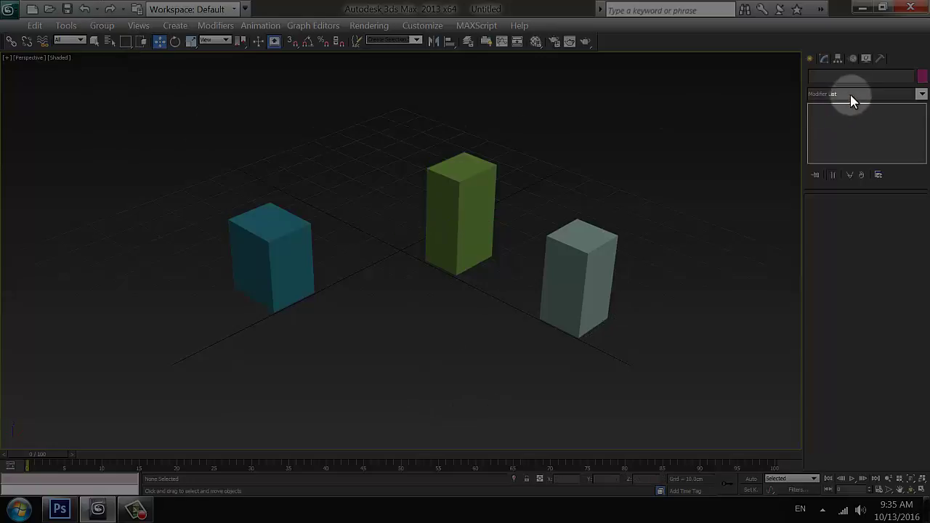
pyautogui.click(811, 58)
pyautogui.click(892, 184)
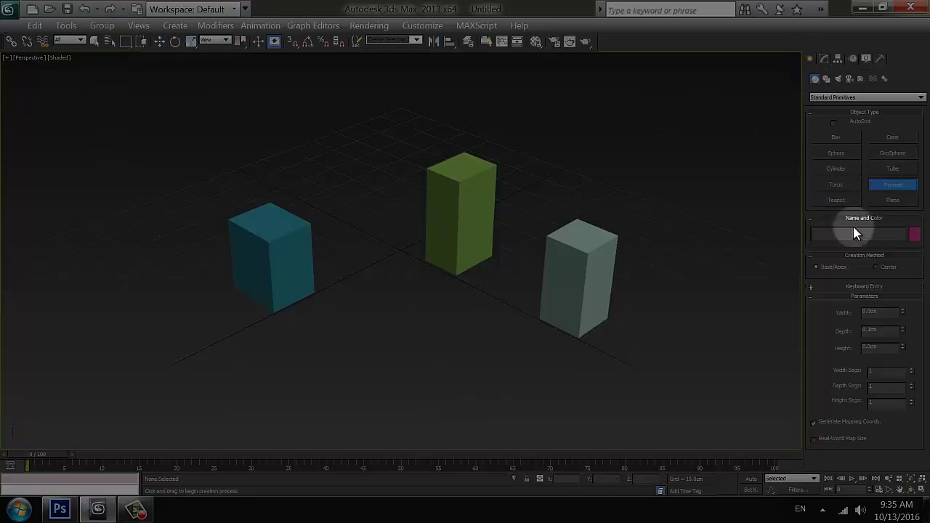
pyautogui.moveTo(748, 378); pyautogui.dragTo(736, 412)
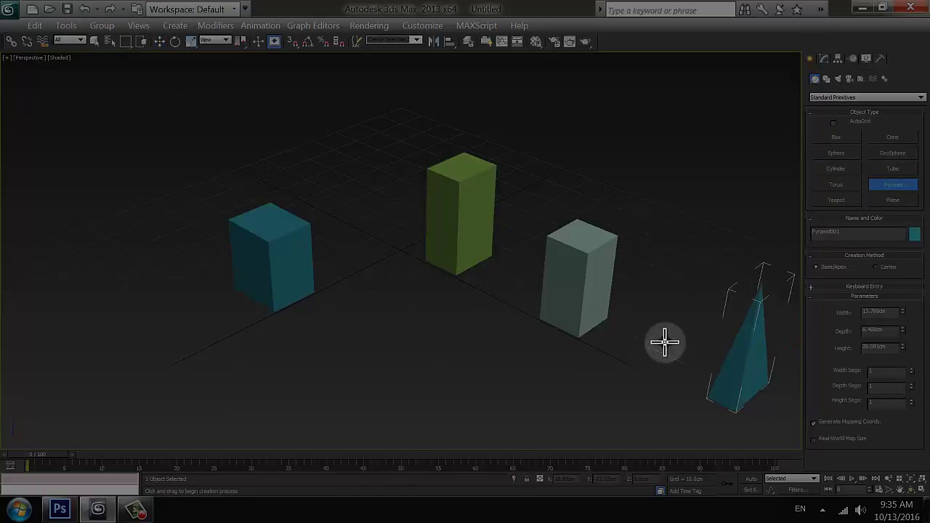
pyautogui.click(738, 303)
pyautogui.click(836, 169)
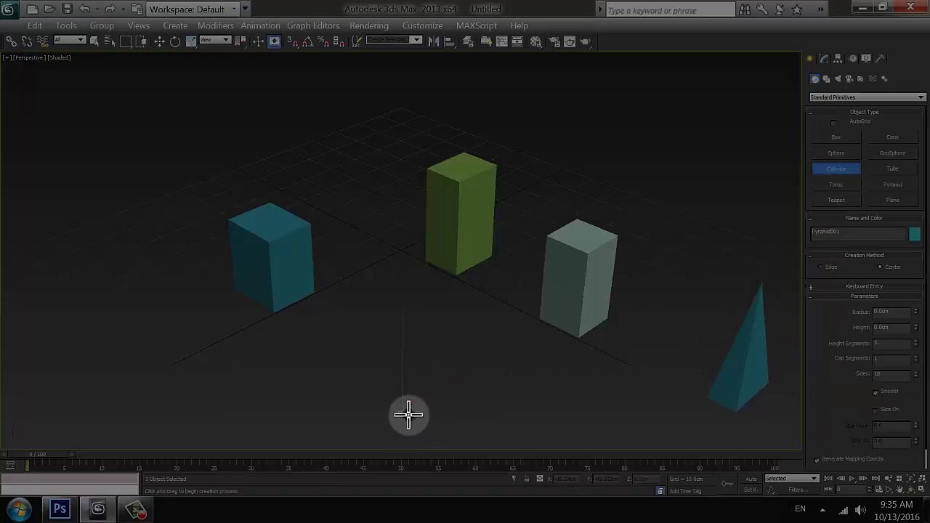
pyautogui.moveTo(407, 415); pyautogui.dragTo(429, 425)
pyautogui.click(376, 284)
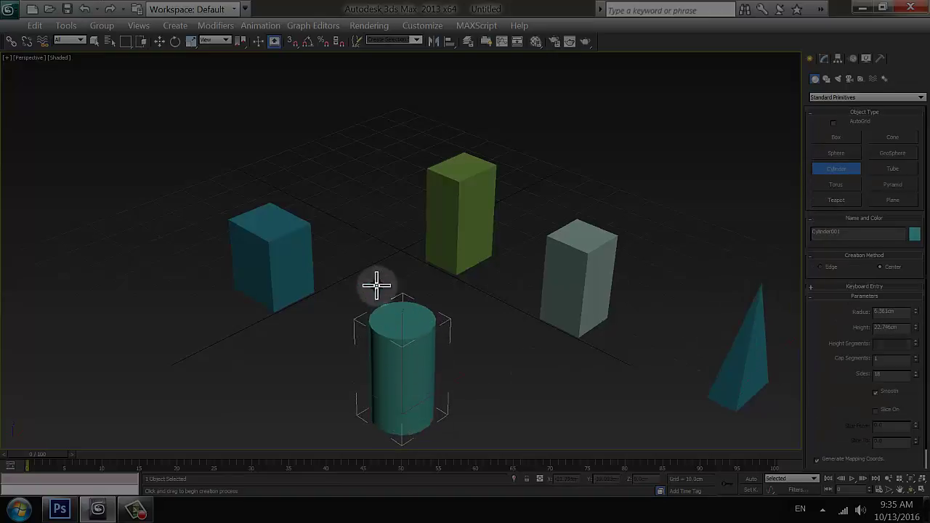
# - Move the '3 boxes' group toward the upper left
pyautogui.click(159, 41)
pyautogui.click(492, 199)
pyautogui.moveTo(407, 235); pyautogui.dragTo(241, 154)
pyautogui.click(297, 312)
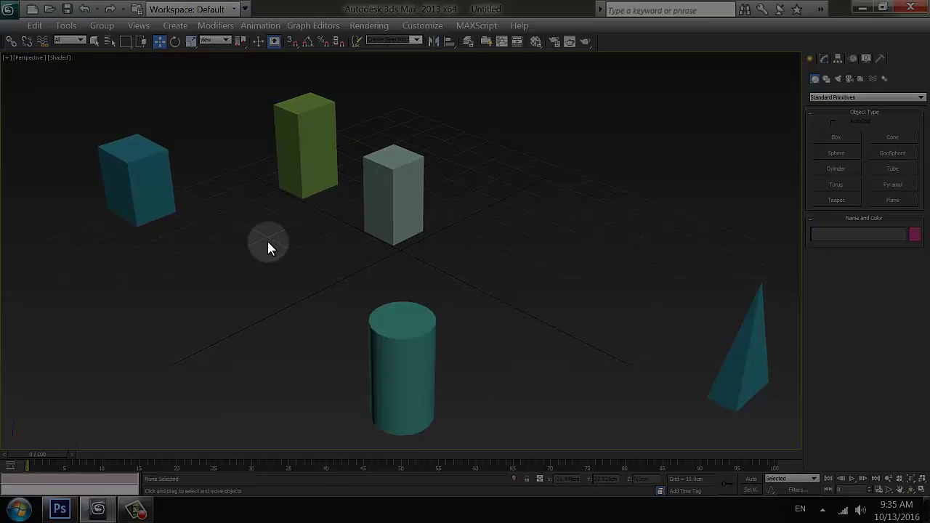
# - Select the '3 boxes' group and browse the Group menu without running a command
pyautogui.click(148, 179)
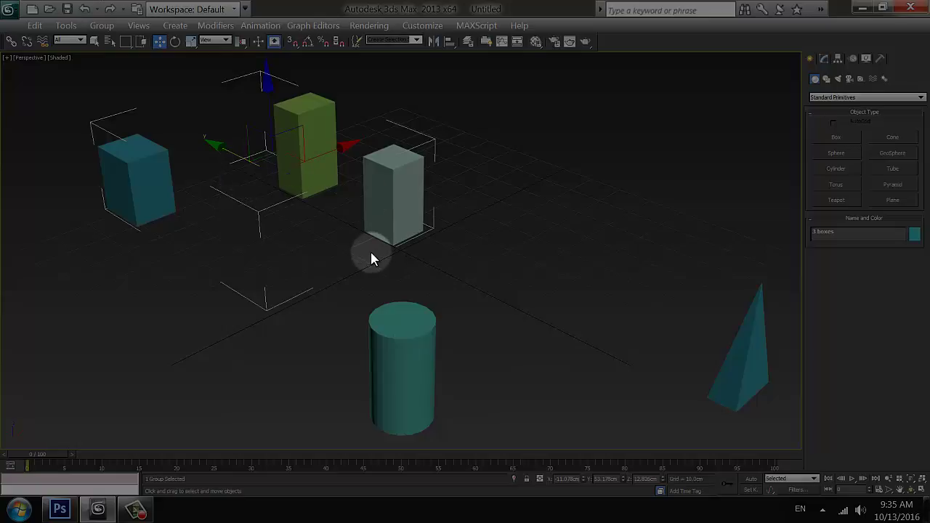
pyautogui.click(294, 325)
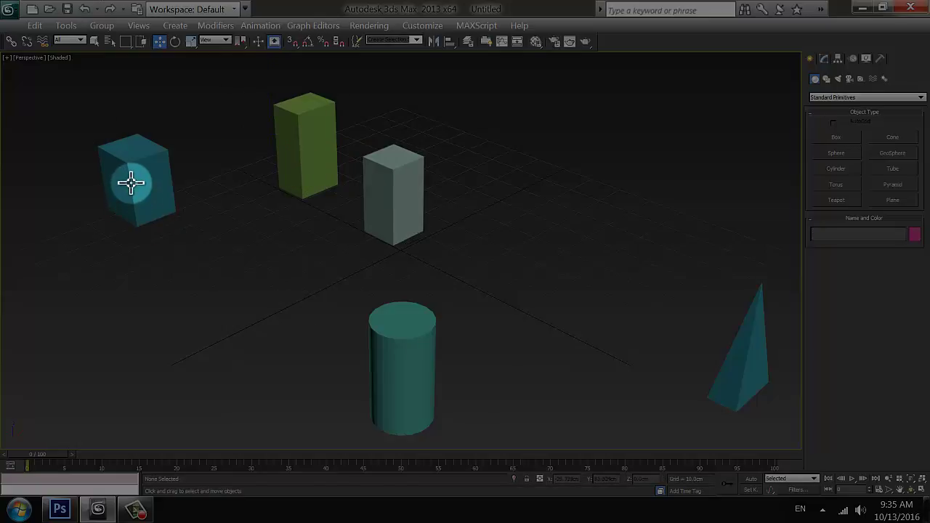
pyautogui.click(102, 26)
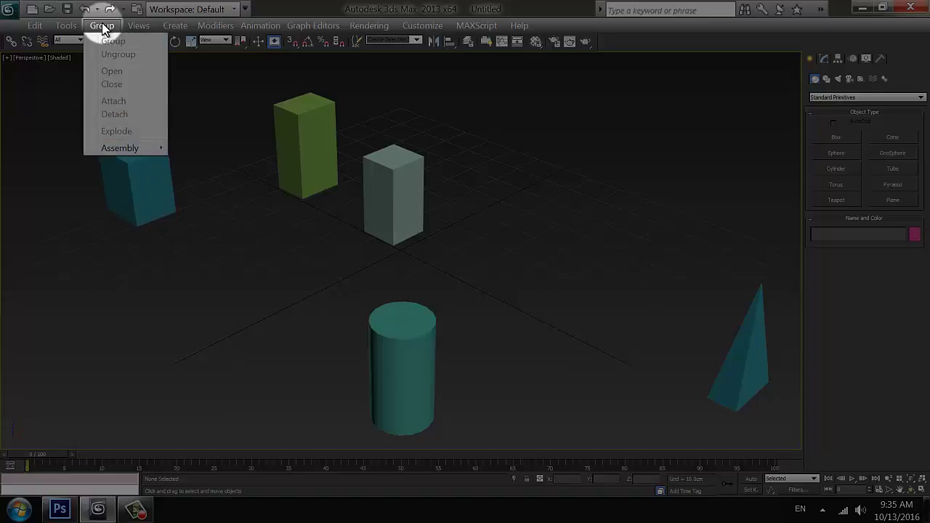
pyautogui.click(218, 249)
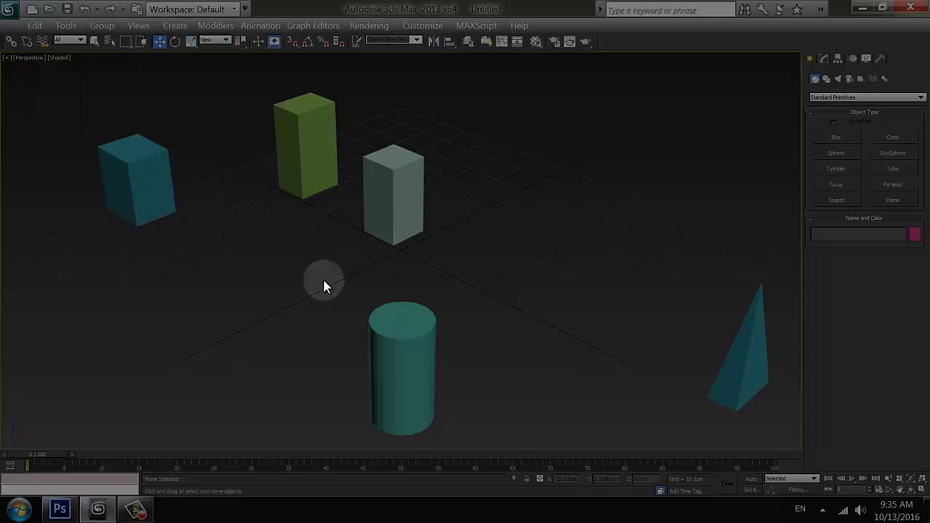
pyautogui.click(323, 173)
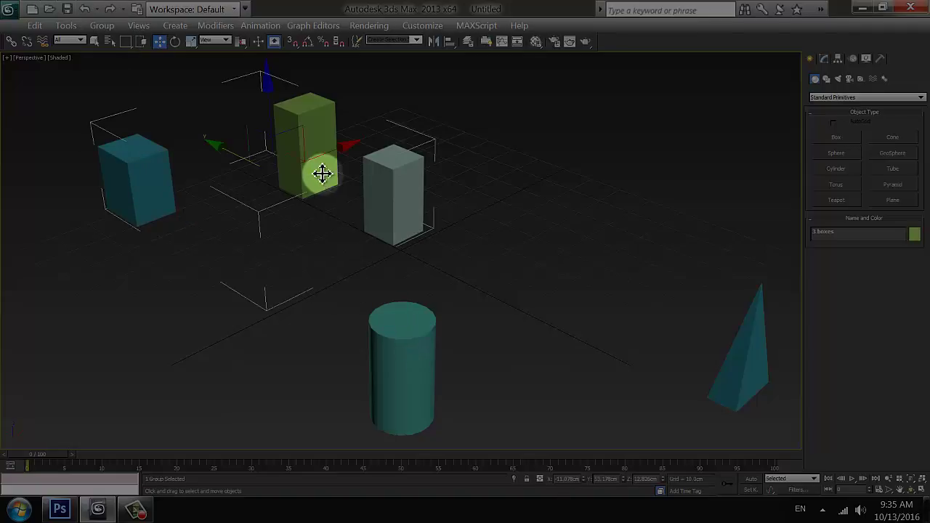
pyautogui.click(102, 26)
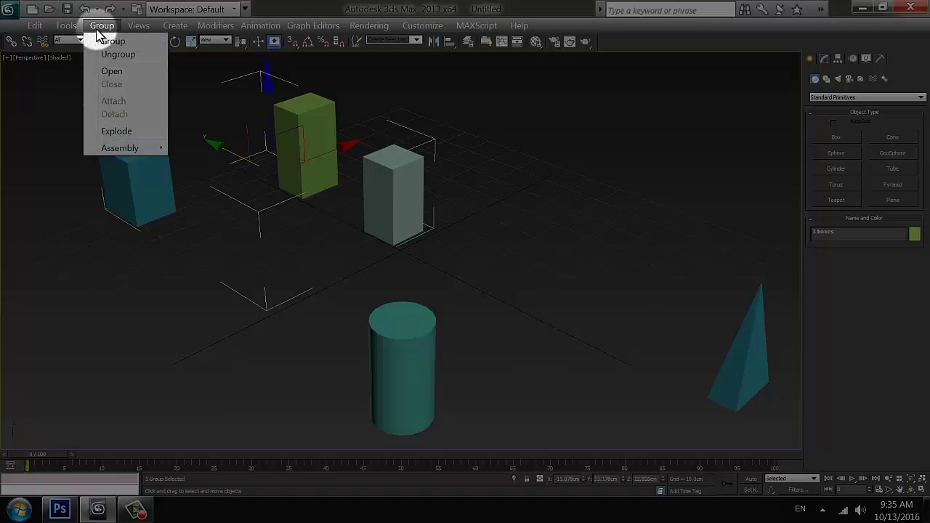
pyautogui.click(201, 235)
# - Attach the cylinder to the '3 boxes' group and move the group to confirm it follows
pyautogui.click(366, 353)
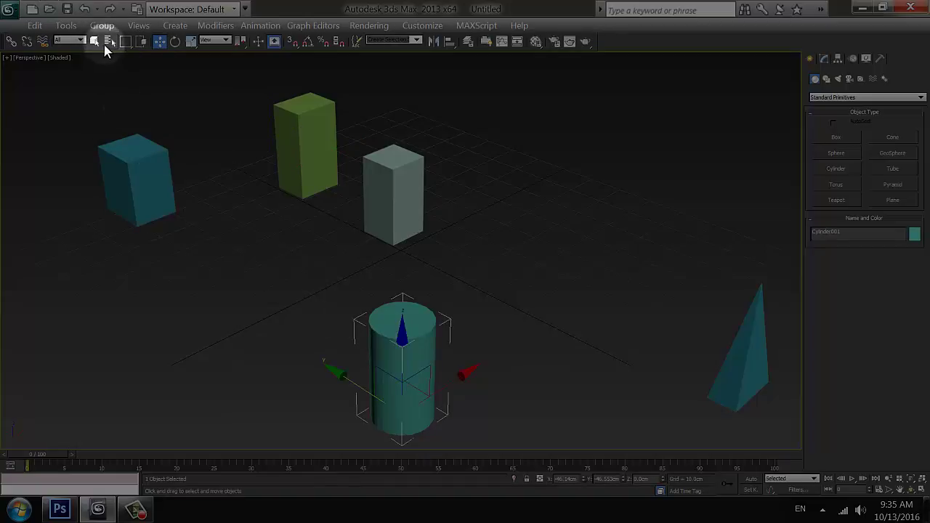
pyautogui.click(102, 26)
pyautogui.click(118, 96)
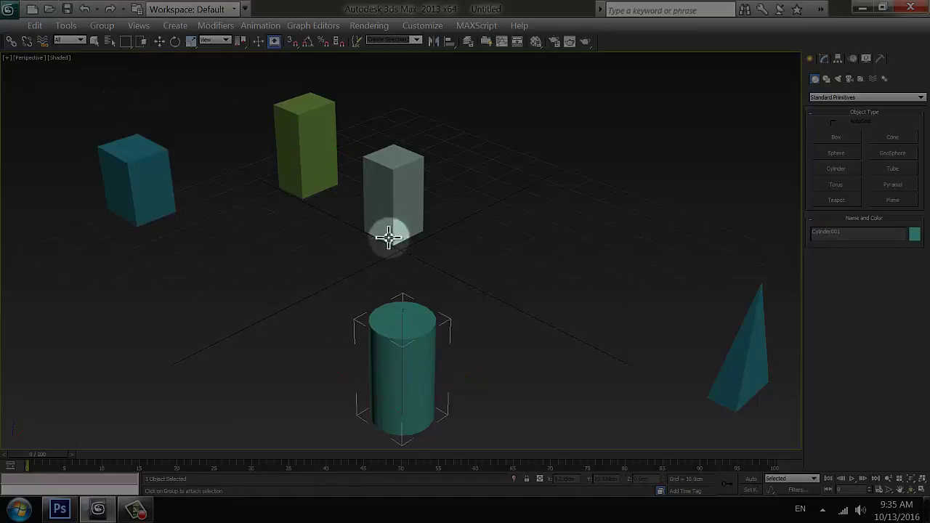
pyautogui.click(393, 186)
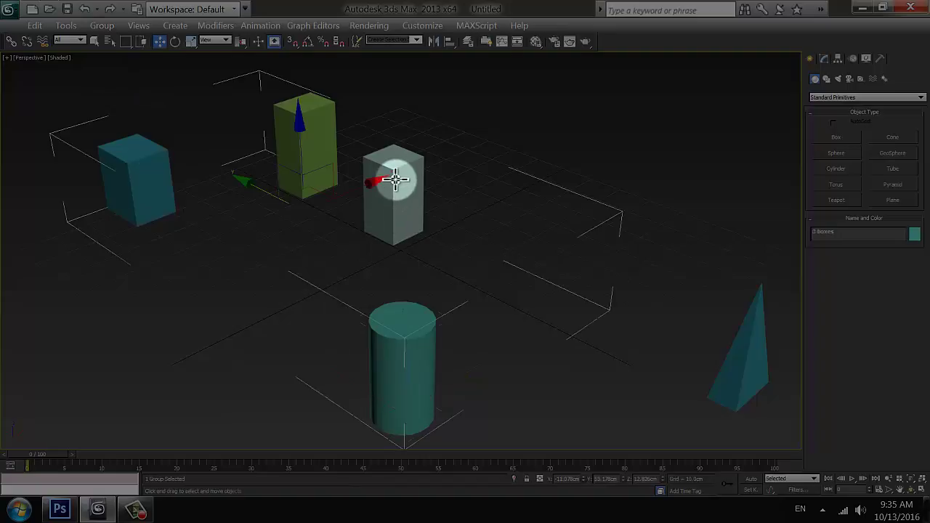
pyautogui.click(530, 363)
pyautogui.click(312, 156)
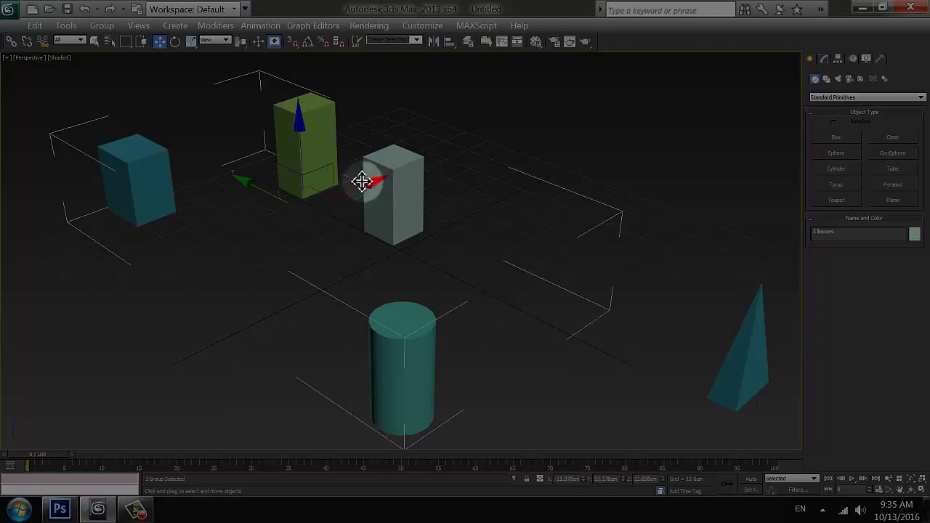
pyautogui.moveTo(373, 183); pyautogui.dragTo(329, 194)
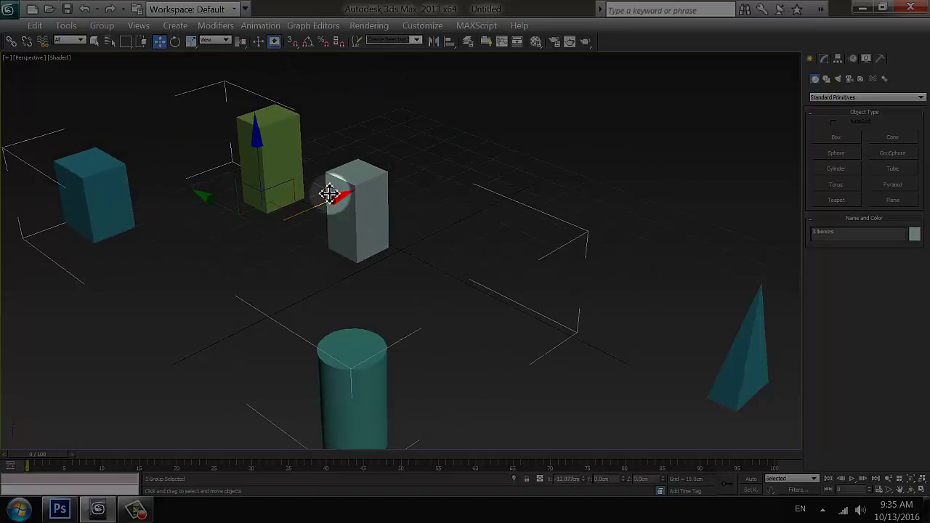
# - Zoom out, select the pyramid and attach it to the '3 boxes' group via Group > Attach
pyautogui.click(426, 170)
pyautogui.scroll(-5, 425, 178)
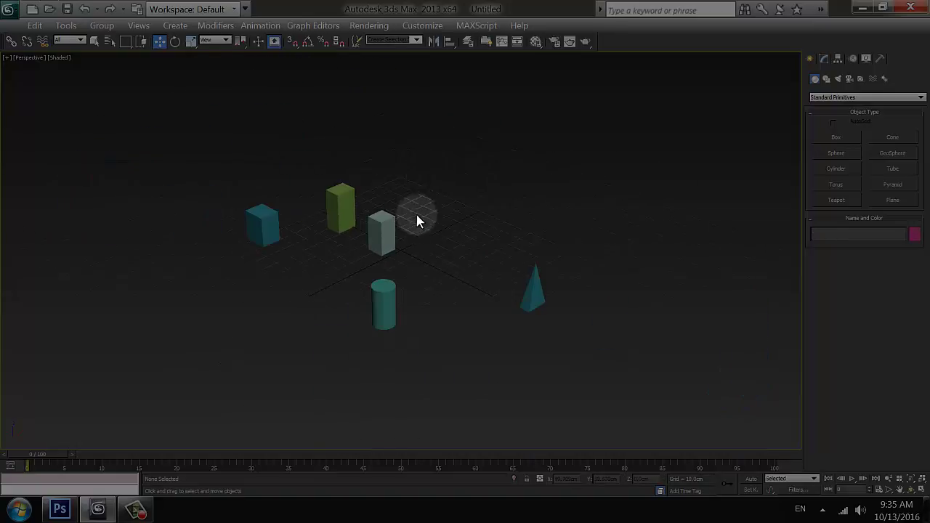
pyautogui.click(540, 303)
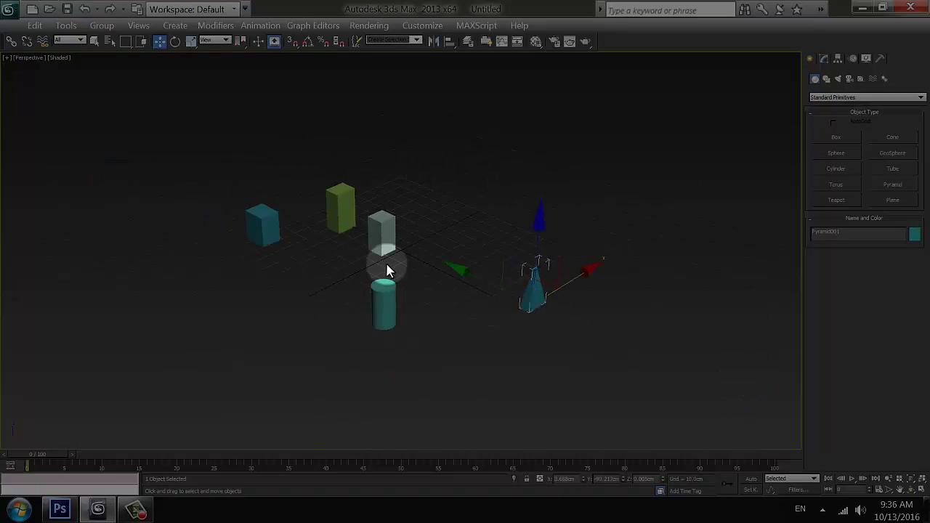
pyautogui.click(463, 212)
pyautogui.click(534, 291)
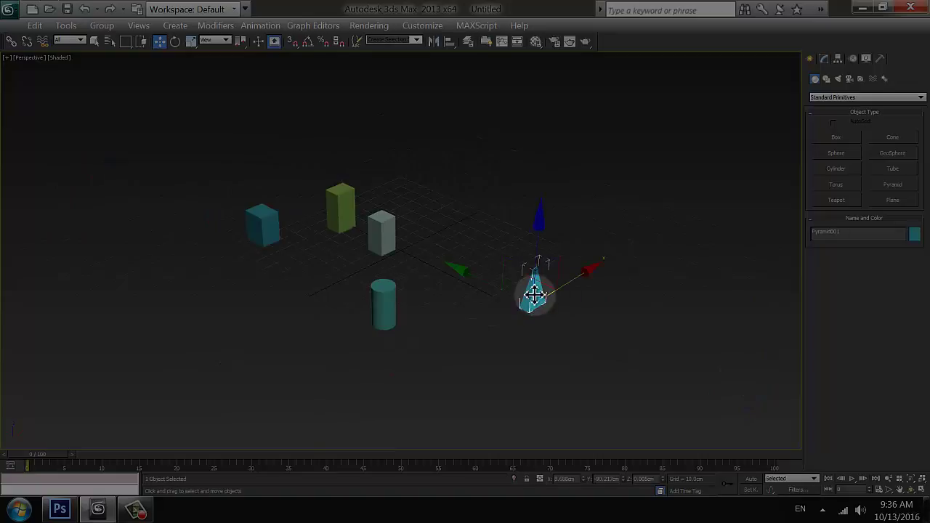
pyautogui.click(101, 26)
pyautogui.click(118, 101)
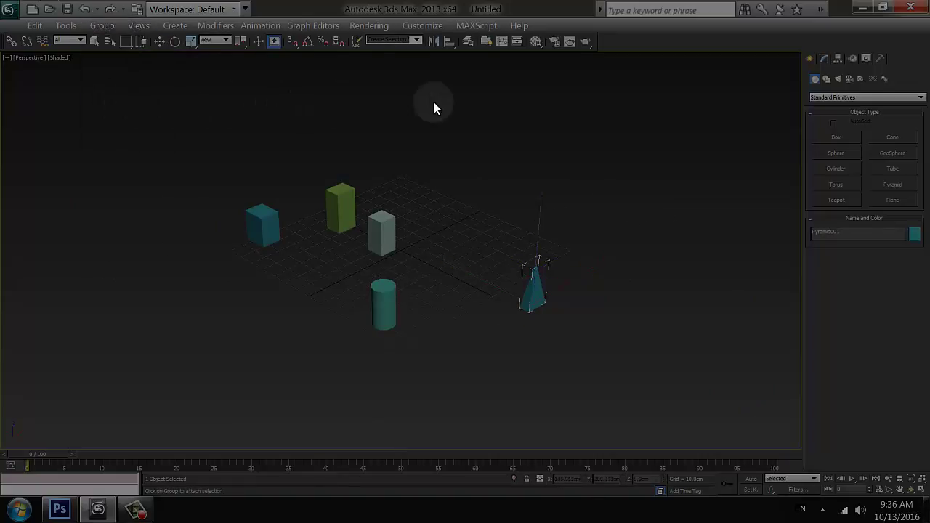
pyautogui.click(391, 233)
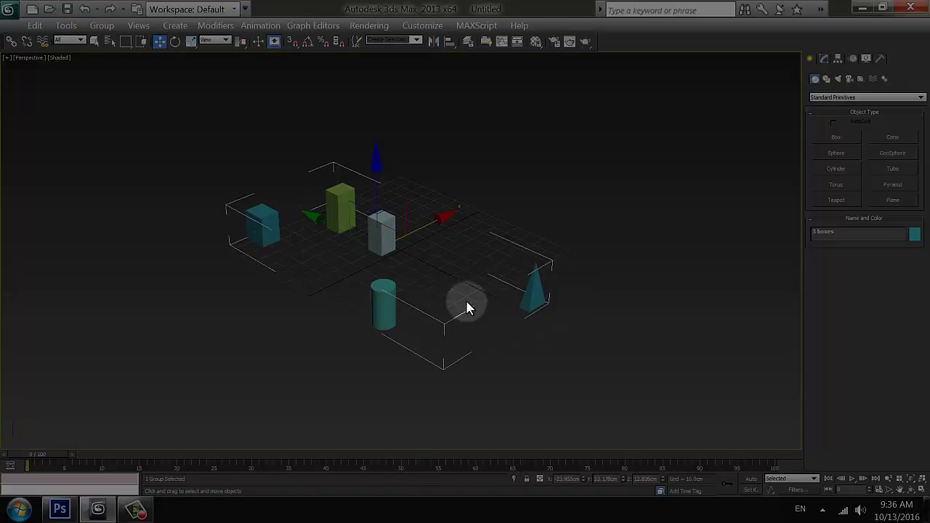
# - Drag-clone the '3 boxes' group with 2 copies, creating '3 boxes001' and '3 boxes002'
pyautogui.click(327, 247)
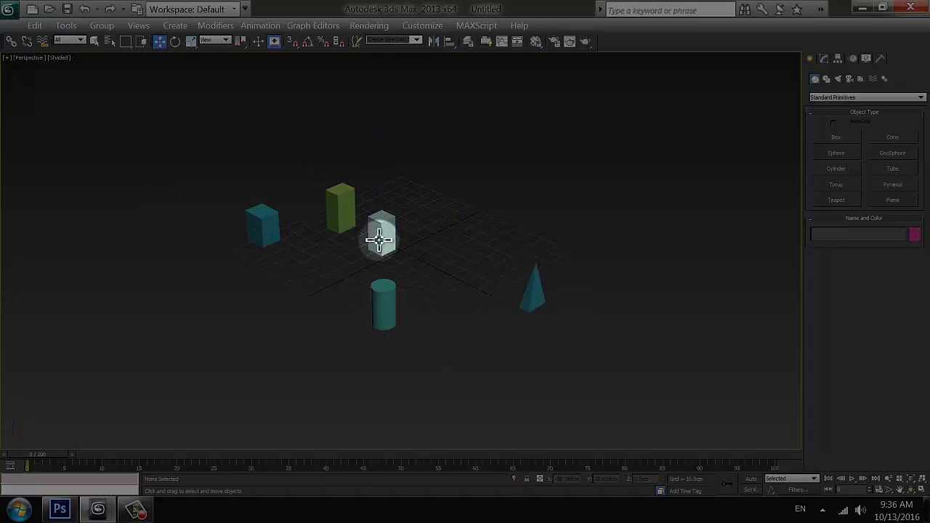
pyautogui.click(381, 234)
pyautogui.keyDown('alt'); pyautogui.moveTo(427, 225); pyautogui.dragTo(202, 264, button='middle'); pyautogui.keyUp('alt')
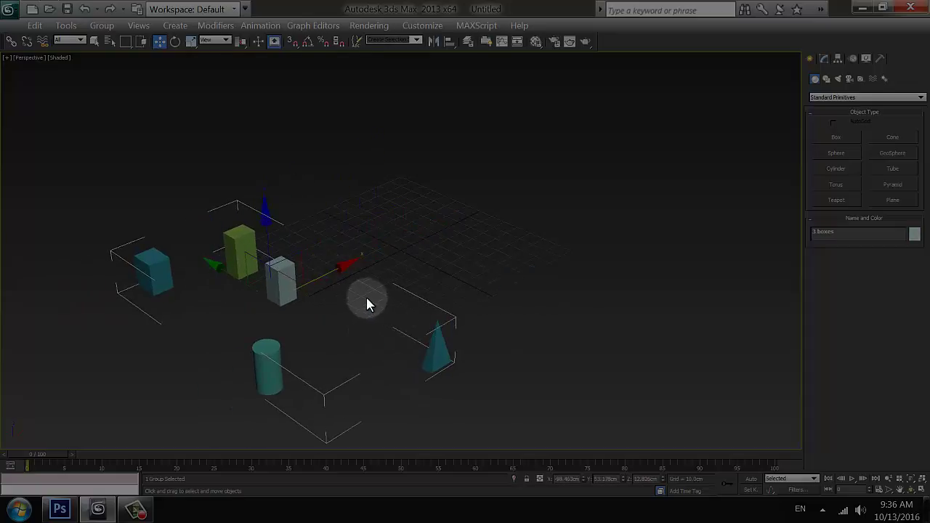
pyautogui.keyDown('shift'); pyautogui.moveTo(332, 272); pyautogui.dragTo(501, 221); pyautogui.keyUp('shift')
pyautogui.click(500, 260)
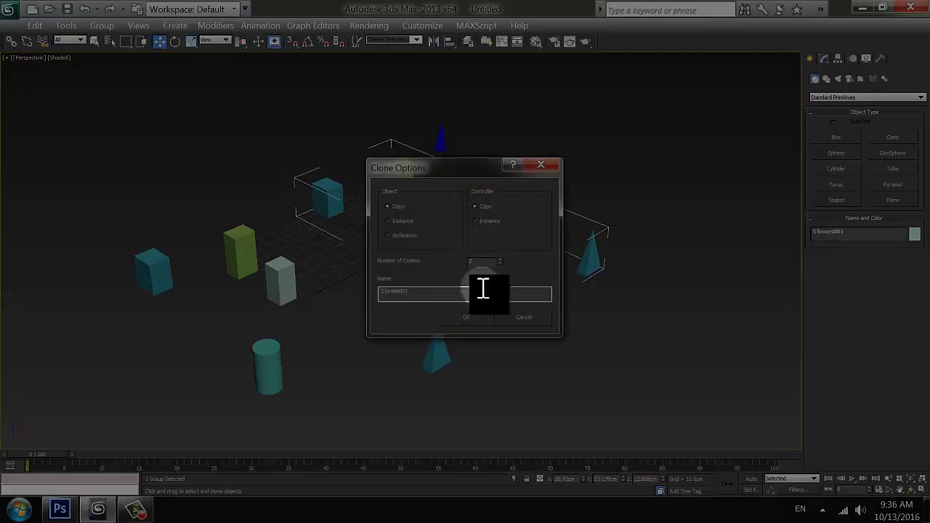
pyautogui.click(468, 319)
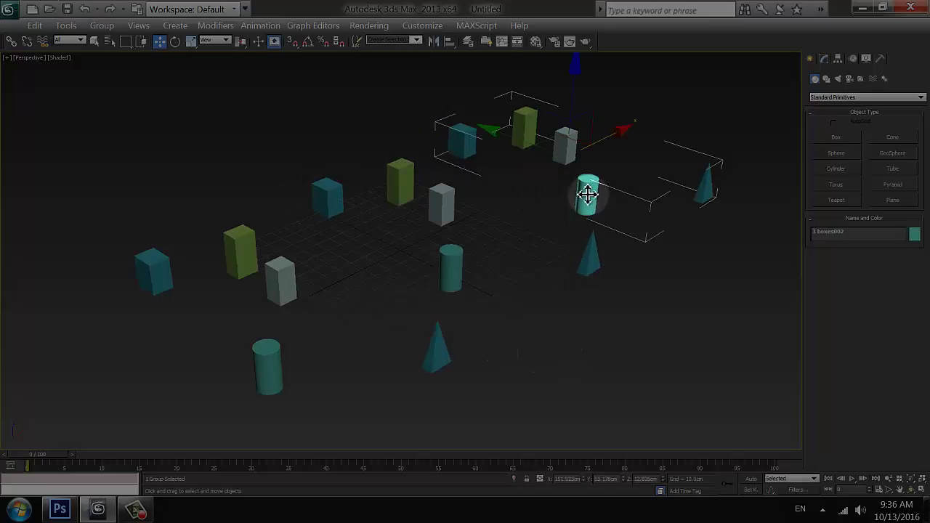
# - Marquee-select all three box groups
pyautogui.click(441, 204)
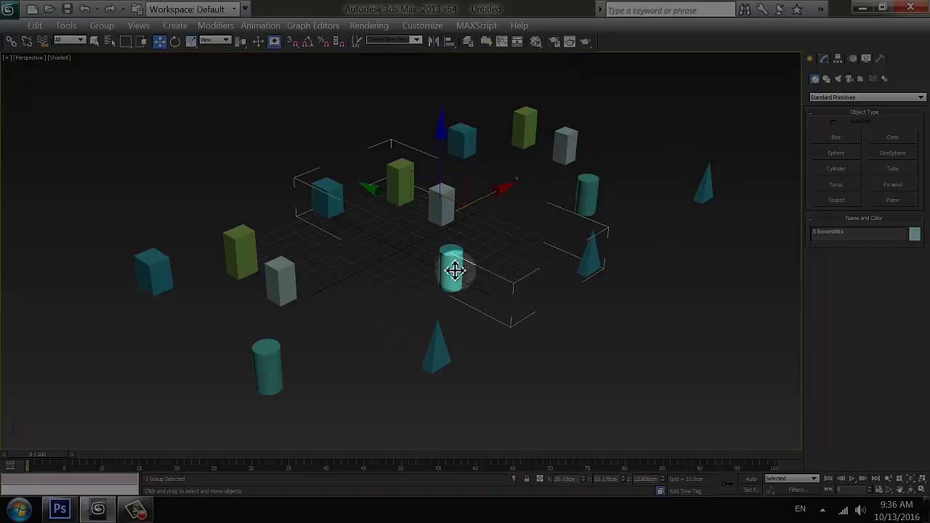
pyautogui.click(298, 283)
pyautogui.click(159, 201)
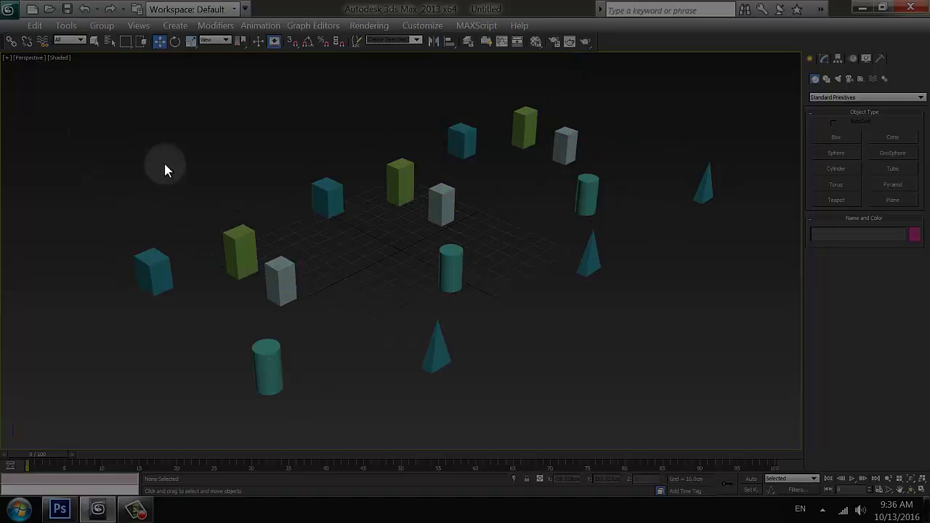
pyautogui.moveTo(164, 160); pyautogui.dragTo(767, 351)
# - Combine the three selected box groups into one group, Group001
pyautogui.click(102, 26)
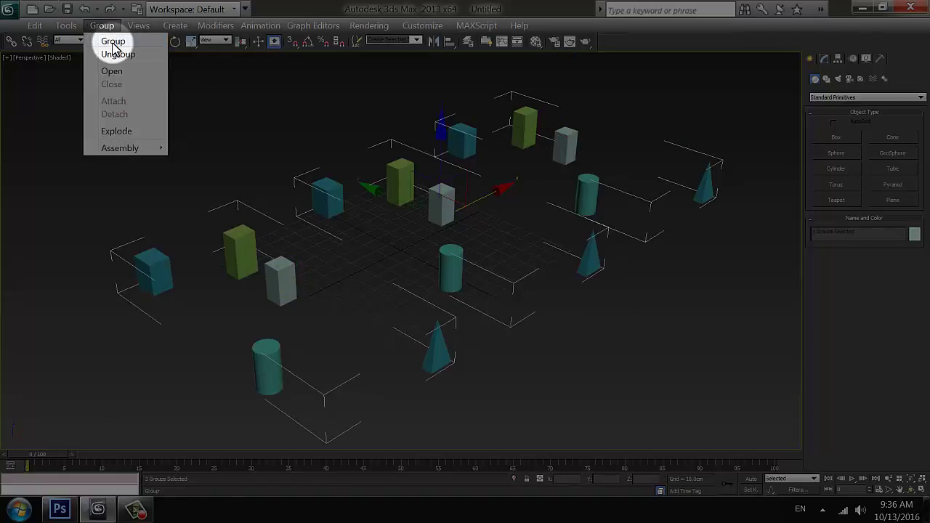
pyautogui.click(109, 38)
pyautogui.click(475, 280)
# - Shift Group001 along X, then explode it into 15 separate objects
pyautogui.click(593, 357)
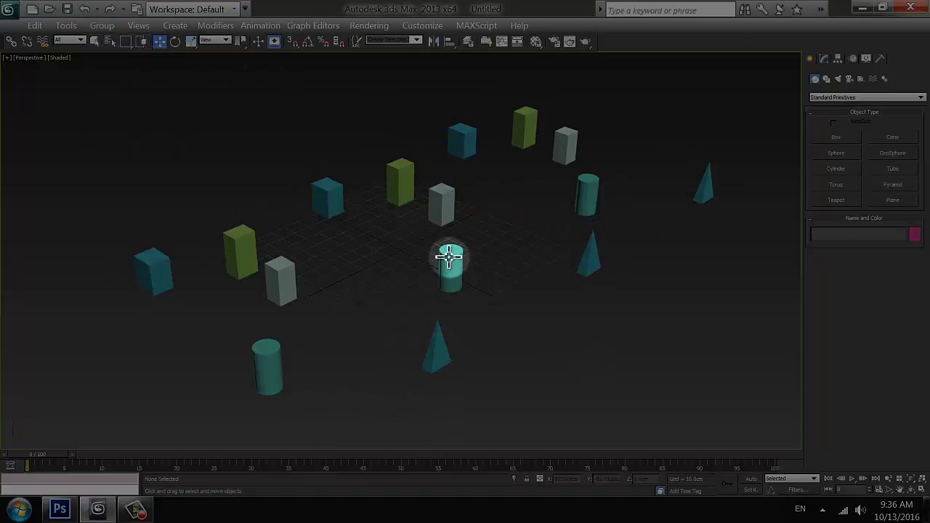
pyautogui.click(448, 258)
pyautogui.moveTo(498, 191); pyautogui.dragTo(533, 305)
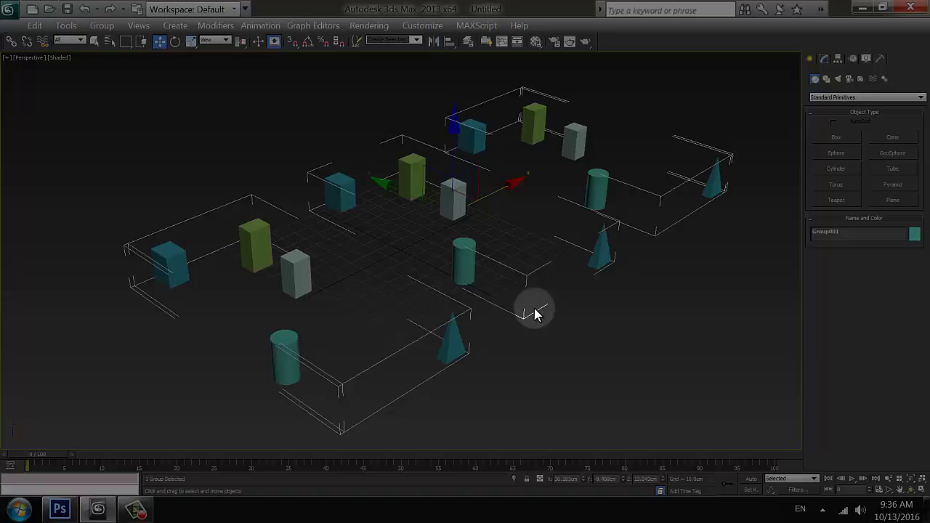
pyautogui.click(102, 26)
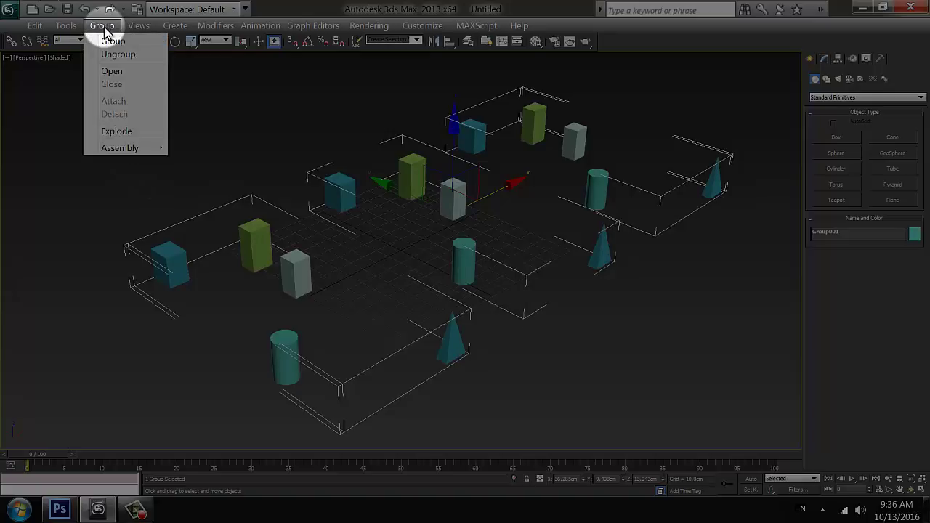
pyautogui.click(109, 132)
# - Drag the white, blue and green boxes leftward, each one on its own
pyautogui.click(472, 267)
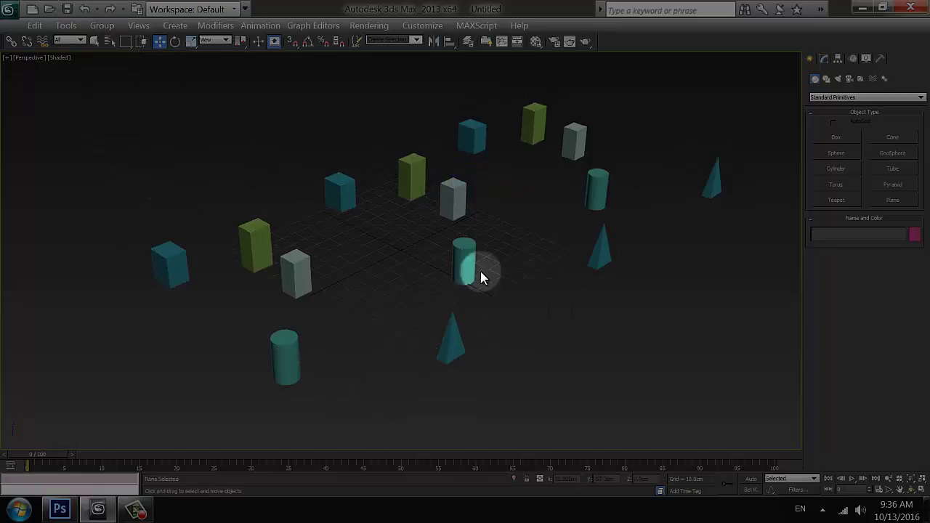
pyautogui.click(463, 201)
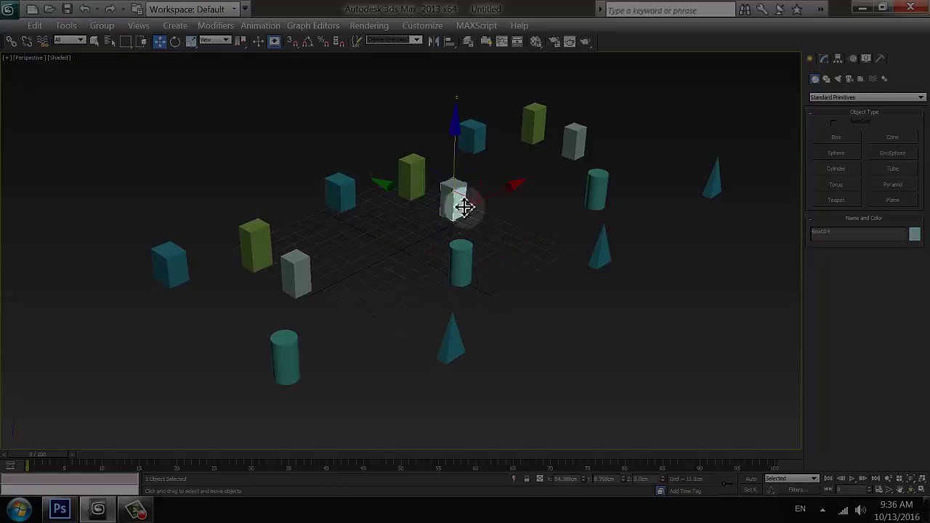
pyautogui.moveTo(484, 197); pyautogui.dragTo(450, 210)
pyautogui.click(343, 190)
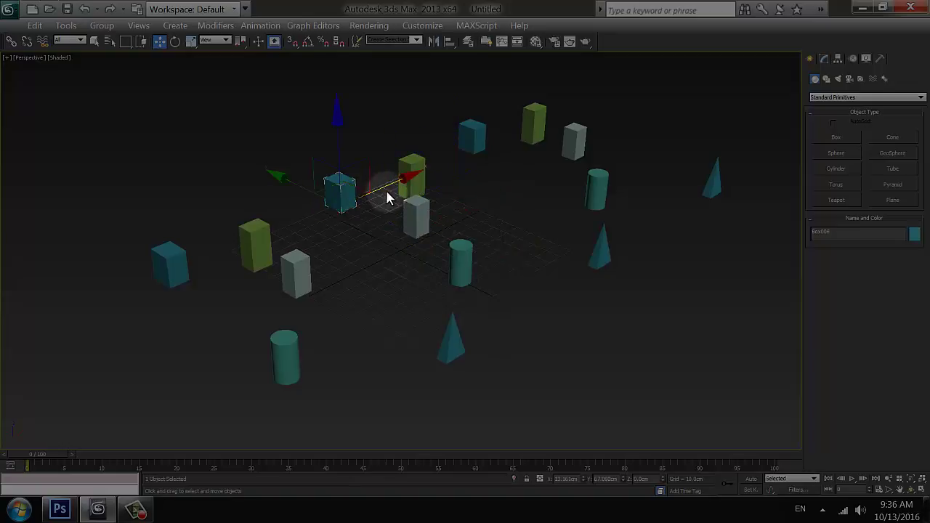
pyautogui.moveTo(386, 197); pyautogui.dragTo(357, 237)
pyautogui.click(357, 237)
pyautogui.click(403, 179)
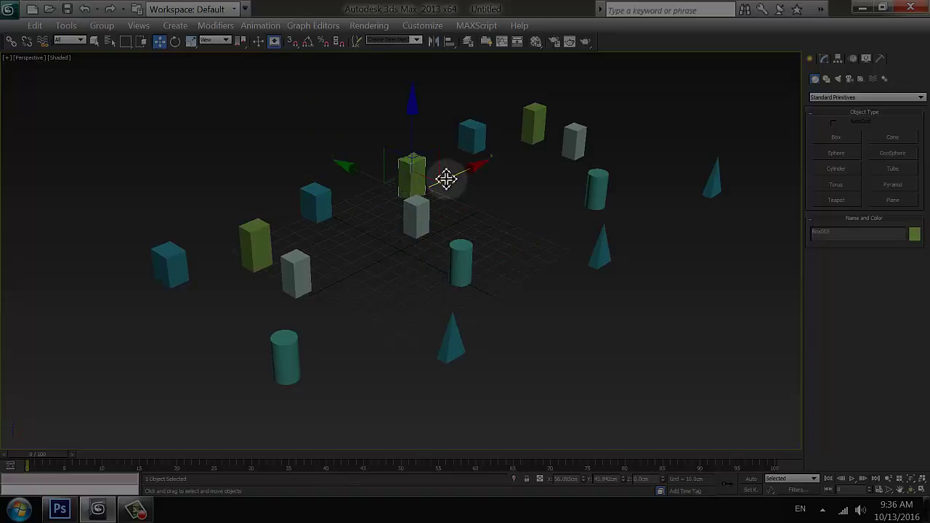
pyautogui.moveTo(446, 179); pyautogui.dragTo(407, 187)
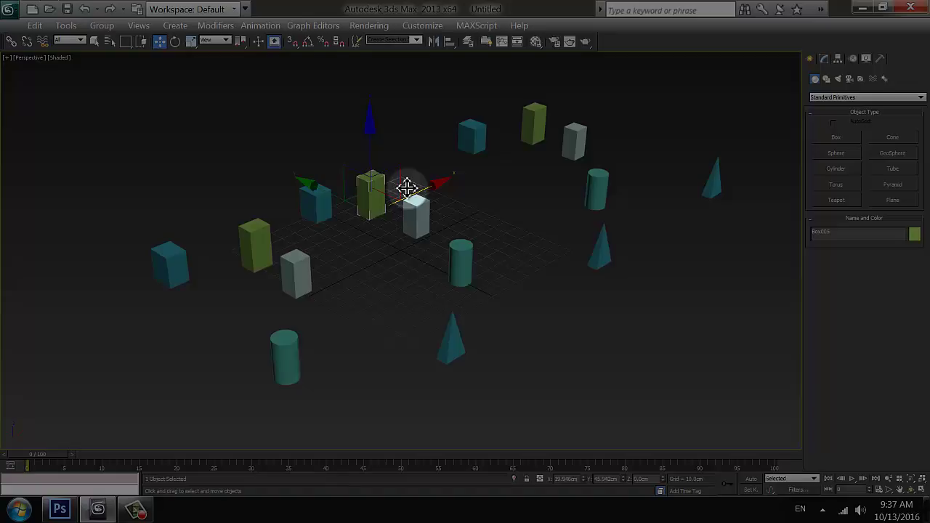
pyautogui.click(282, 138)
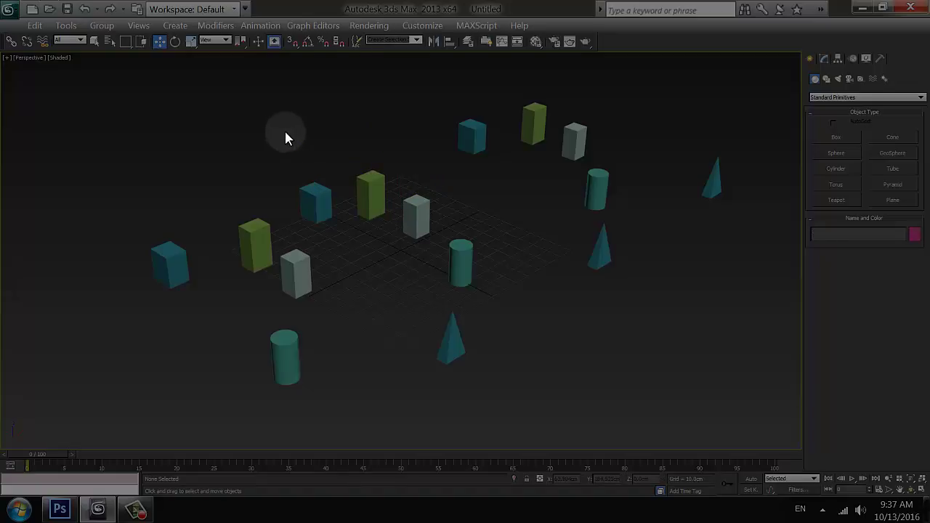
# - Delete every object in the scene, including the leftover cone
pyautogui.moveTo(205, 118); pyautogui.dragTo(699, 370)
pyautogui.press('Delete')
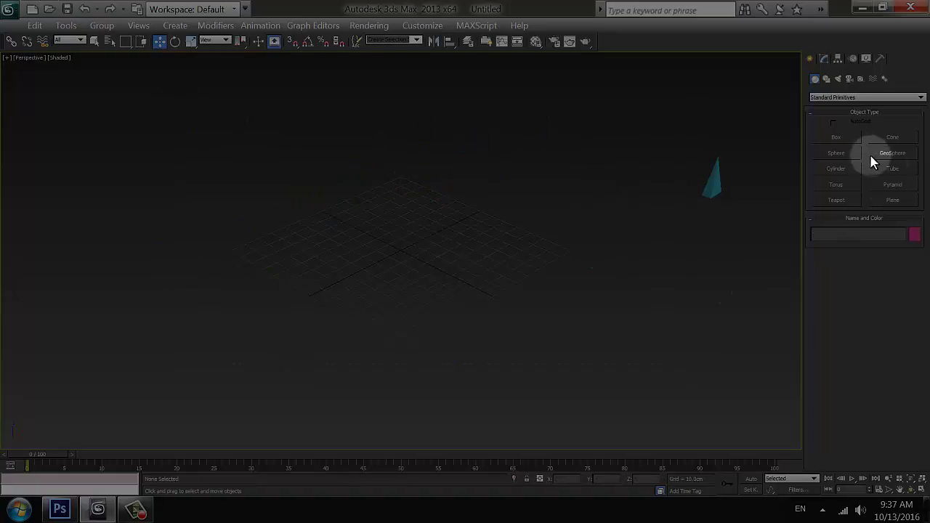
pyautogui.click(715, 174)
pyautogui.press('Delete')
# - Draw two small boxes side by side on the grid
pyautogui.click(832, 138)
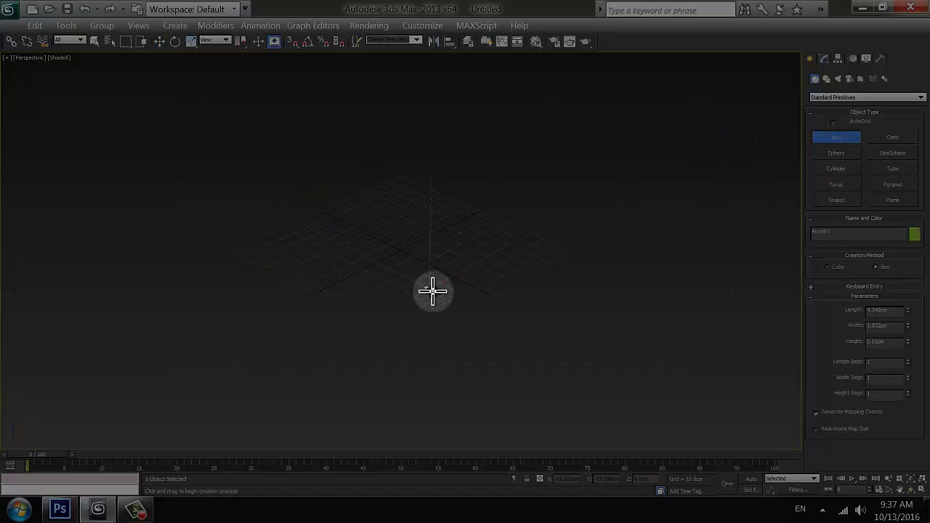
pyautogui.moveTo(431, 291); pyautogui.dragTo(378, 262)
pyautogui.click(418, 256)
# - Scatter about eleven spheres around the boxes, then select the front cluster
pyautogui.click(378, 259)
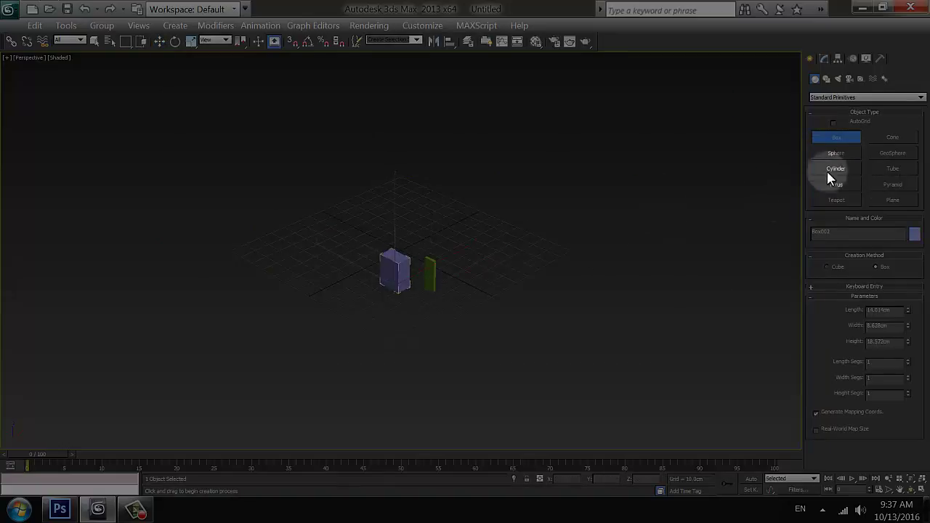
pyautogui.click(837, 153)
pyautogui.moveTo(398, 315); pyautogui.dragTo(363, 325)
pyautogui.moveTo(317, 278); pyautogui.dragTo(324, 284)
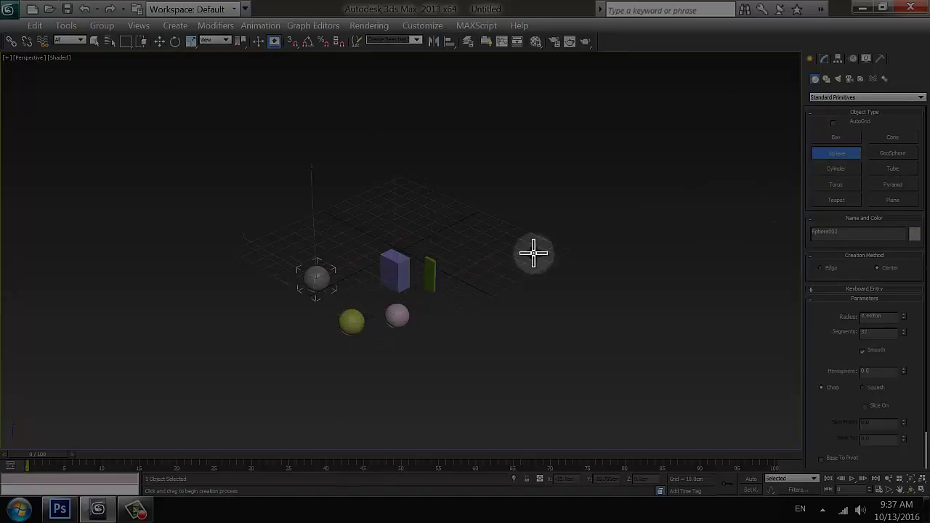
pyautogui.moveTo(574, 247); pyautogui.dragTo(628, 253)
pyautogui.moveTo(607, 270); pyautogui.dragTo(613, 276)
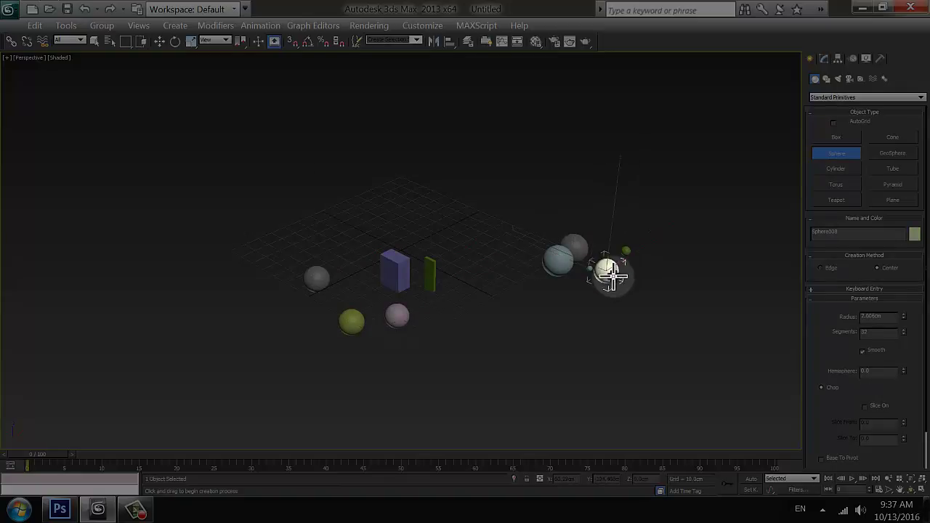
pyautogui.moveTo(454, 202); pyautogui.dragTo(424, 186)
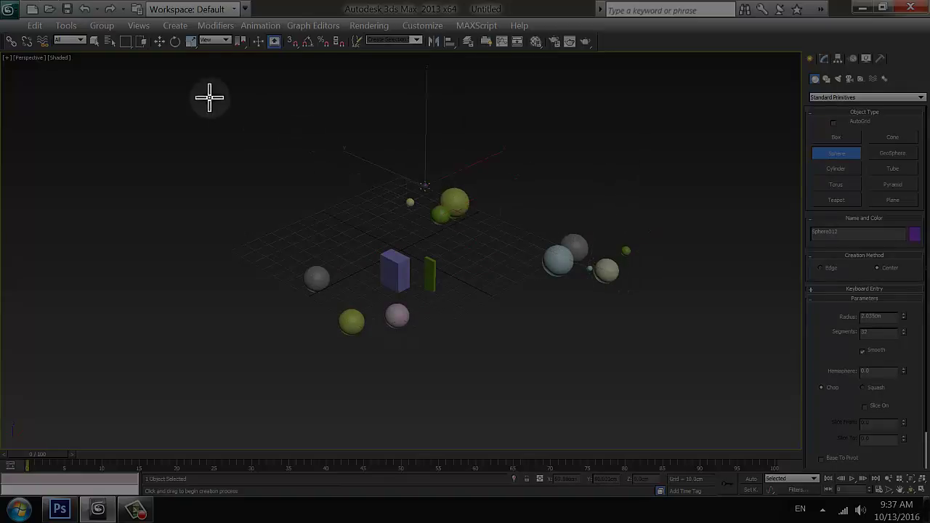
pyautogui.click(159, 41)
pyautogui.moveTo(253, 202); pyautogui.dragTo(407, 324)
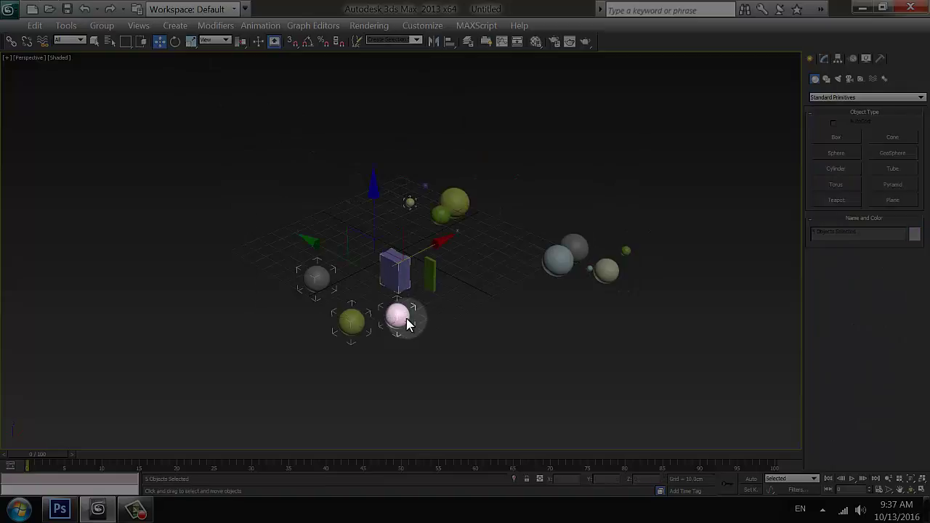
# - Group the five-object front cluster, then group the spheres at the back
pyautogui.click(102, 25)
pyautogui.click(113, 41)
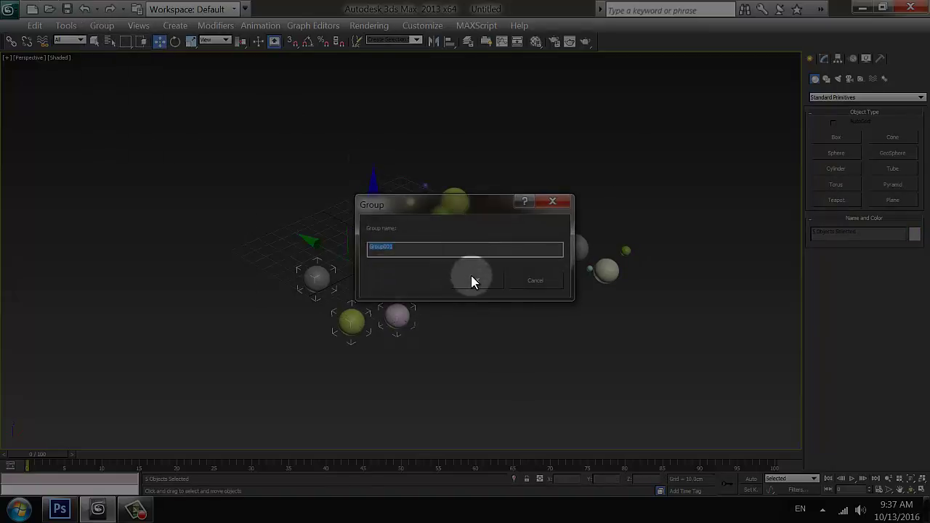
pyautogui.click(472, 277)
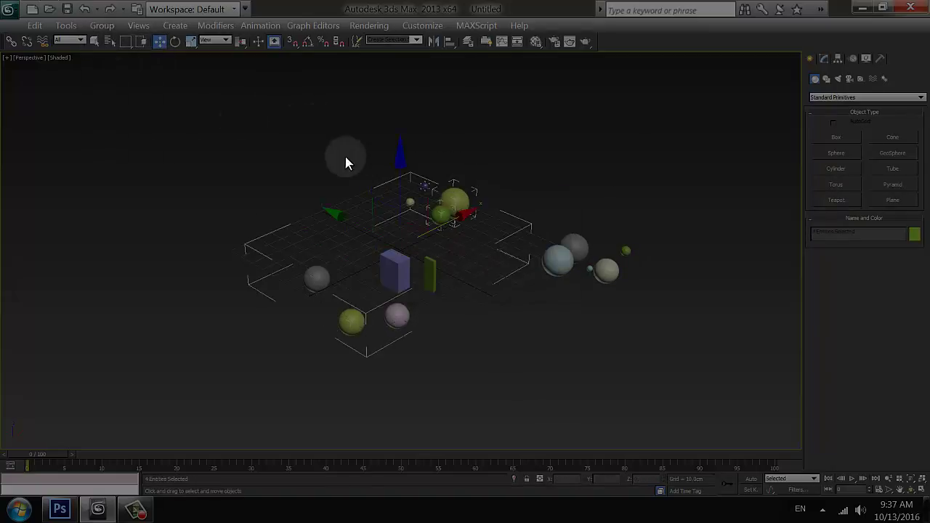
pyautogui.moveTo(401, 145); pyautogui.dragTo(491, 225)
pyautogui.click(102, 26)
pyautogui.click(112, 41)
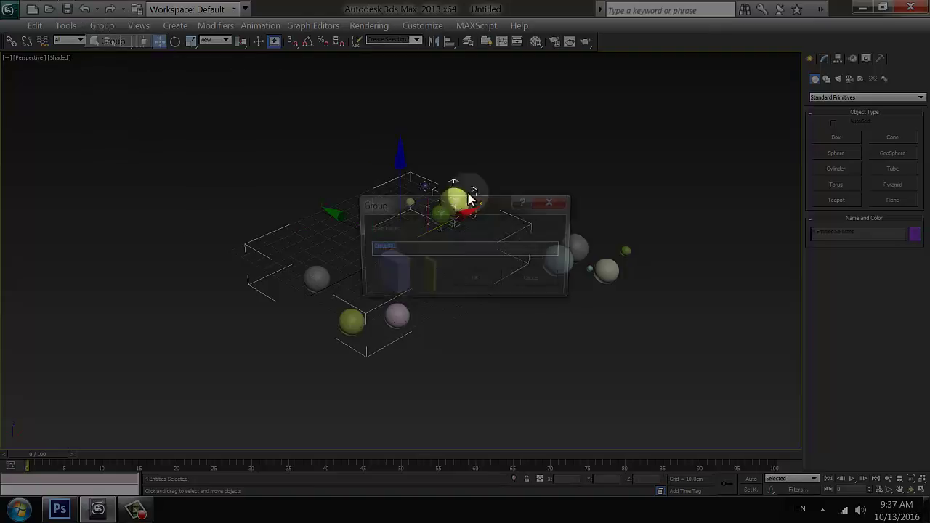
pyautogui.click(473, 276)
# - Group the five spheres on the right into a third group
pyautogui.click(534, 232)
pyautogui.moveTo(532, 232); pyautogui.dragTo(638, 287)
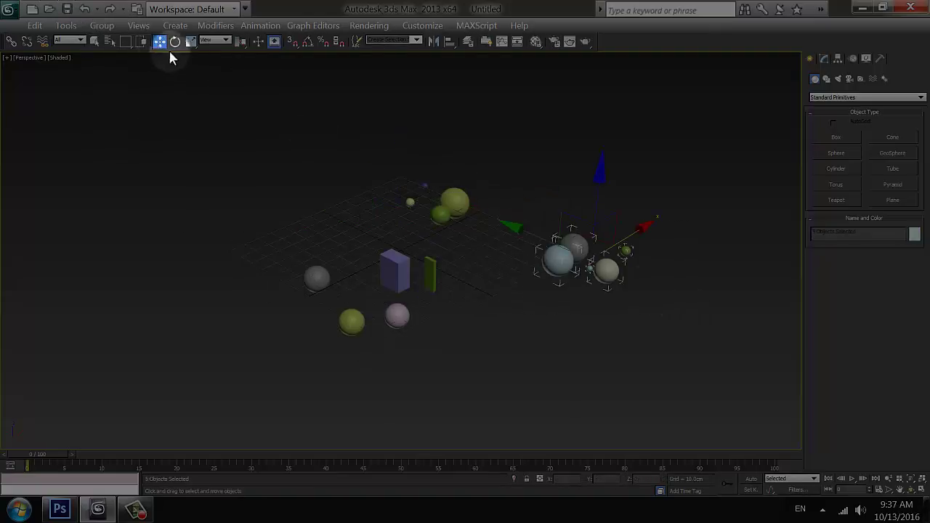
pyautogui.click(102, 25)
pyautogui.click(114, 40)
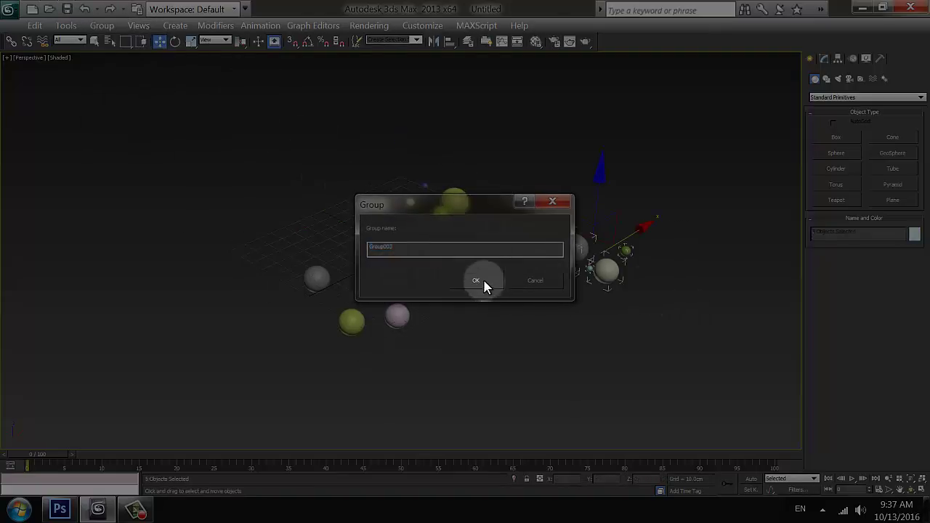
pyautogui.click(479, 281)
pyautogui.click(285, 135)
# - Select all three groups with Ctrl+A and nest them into Group004
pyautogui.hotkey('ctrl', 'a')
pyautogui.click(102, 26)
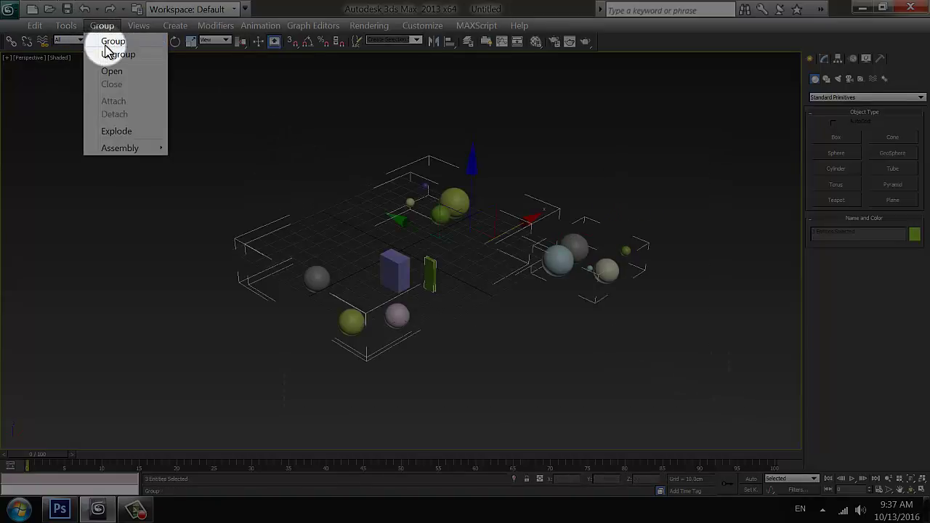
pyautogui.click(112, 41)
pyautogui.click(475, 283)
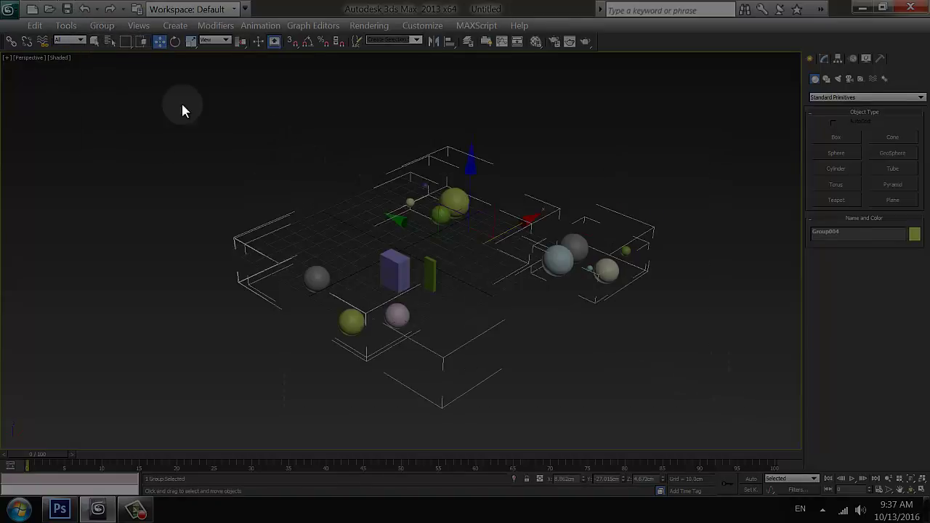
# - Move the yellow-sphere group down and to the left
pyautogui.click(101, 26)
pyautogui.click(188, 174)
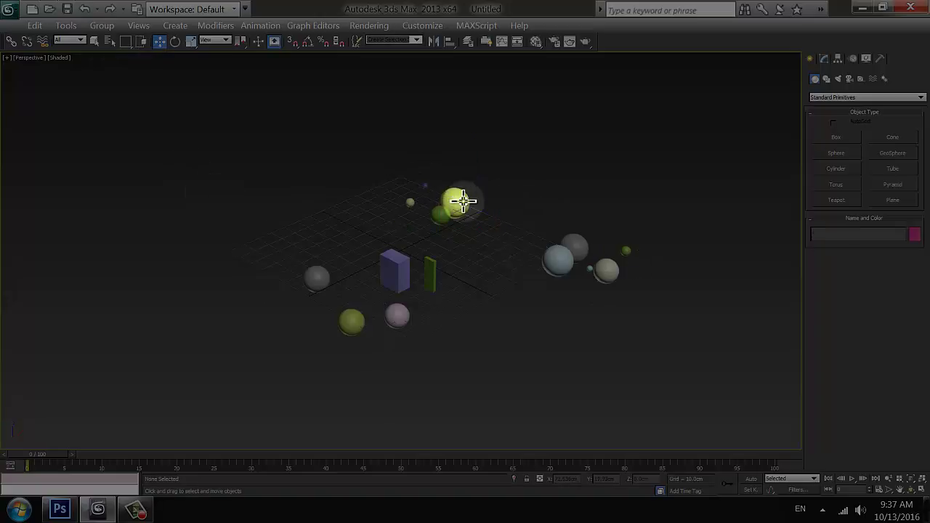
pyautogui.click(454, 204)
pyautogui.moveTo(446, 210); pyautogui.dragTo(395, 185)
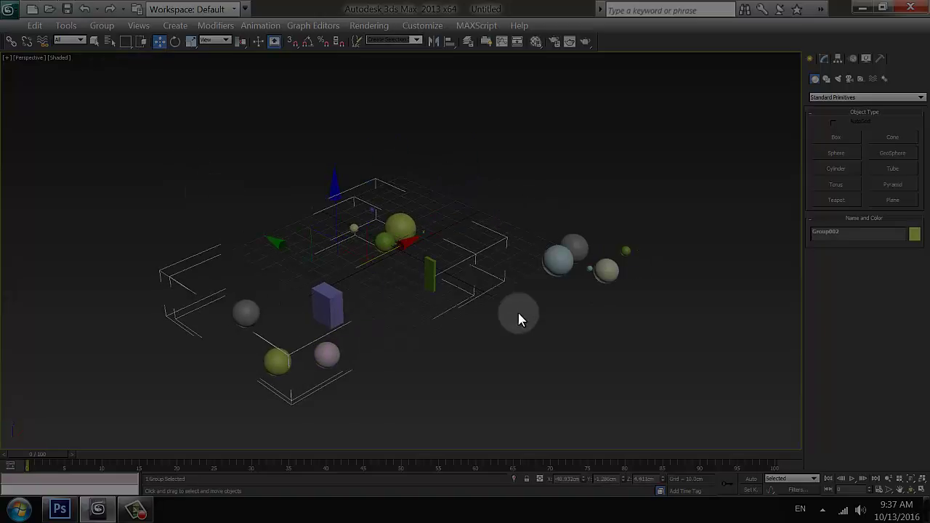
# - Ungroup the purple box's group and move its objects down-left
pyautogui.click(353, 254)
pyautogui.click(327, 291)
pyautogui.click(131, 43)
pyautogui.click(102, 25)
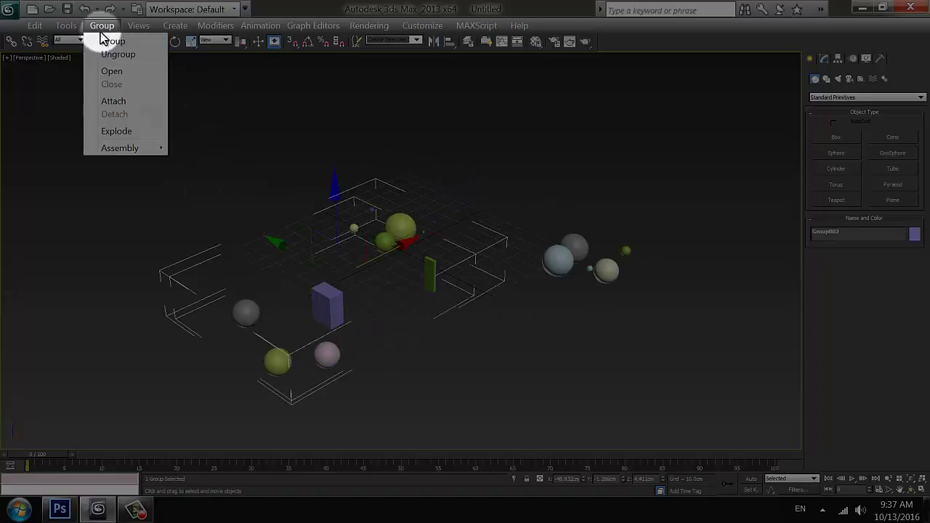
pyautogui.click(109, 53)
pyautogui.click(228, 193)
pyautogui.moveTo(324, 302)
pyautogui.mouseDown()
pyautogui.moveTo(357, 308)
pyautogui.moveTo(318, 291)
pyautogui.moveTo(332, 286)
pyautogui.mouseUp()
# - Explode the six remaining groups, then select every object in the scene
pyautogui.click(98, 178)
pyautogui.moveTo(96, 175); pyautogui.dragTo(658, 405)
pyautogui.click(102, 26)
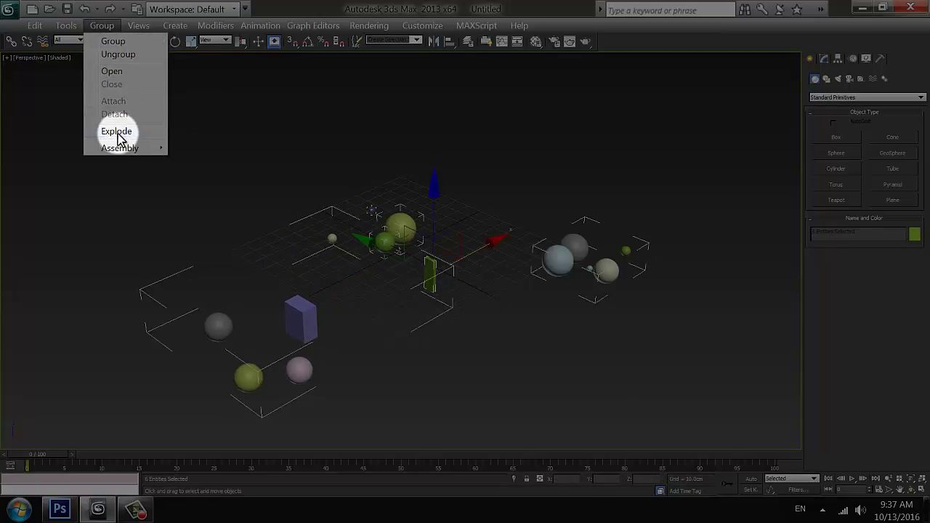
pyautogui.click(116, 131)
pyautogui.click(458, 299)
pyautogui.click(430, 276)
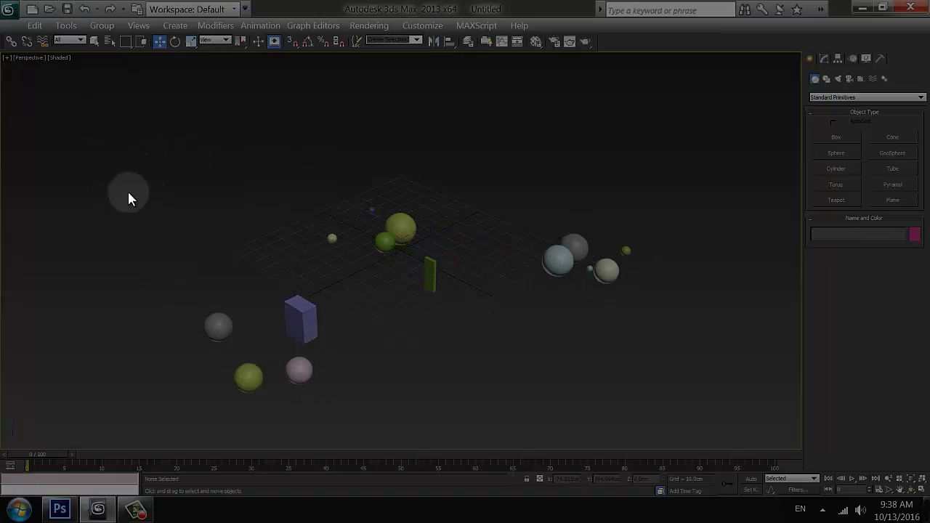
pyautogui.moveTo(129, 197); pyautogui.dragTo(615, 386)
# - Delete everything and draw a large purple box, a tall teal box and a tall pale box
pyautogui.press('Delete')
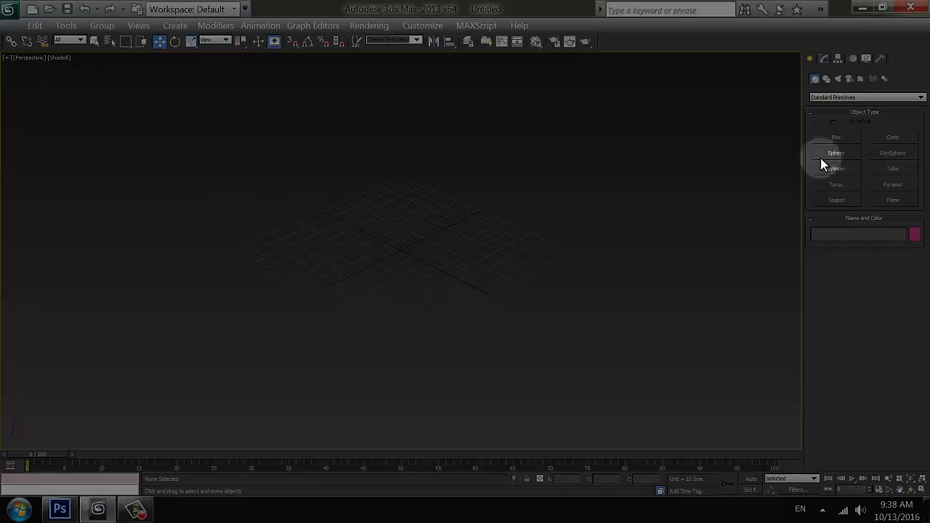
pyautogui.click(836, 138)
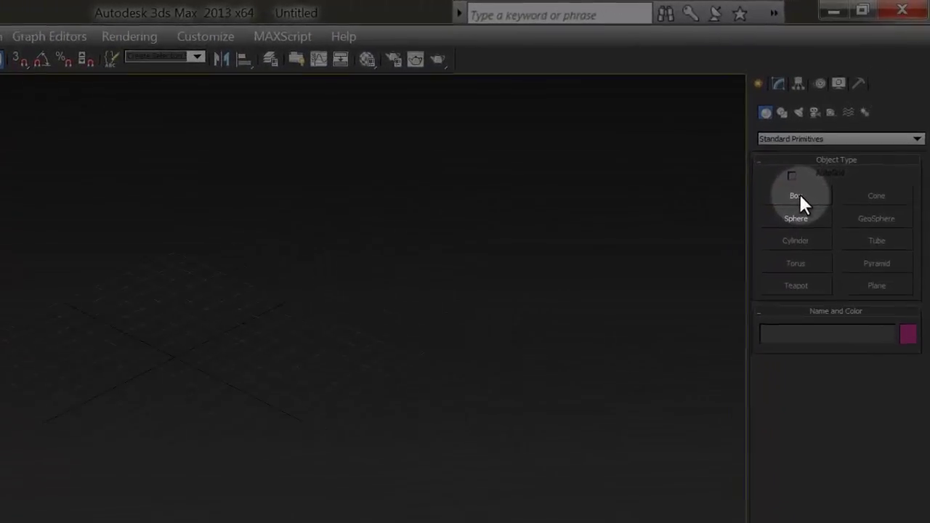
pyautogui.moveTo(314, 253); pyautogui.dragTo(312, 286)
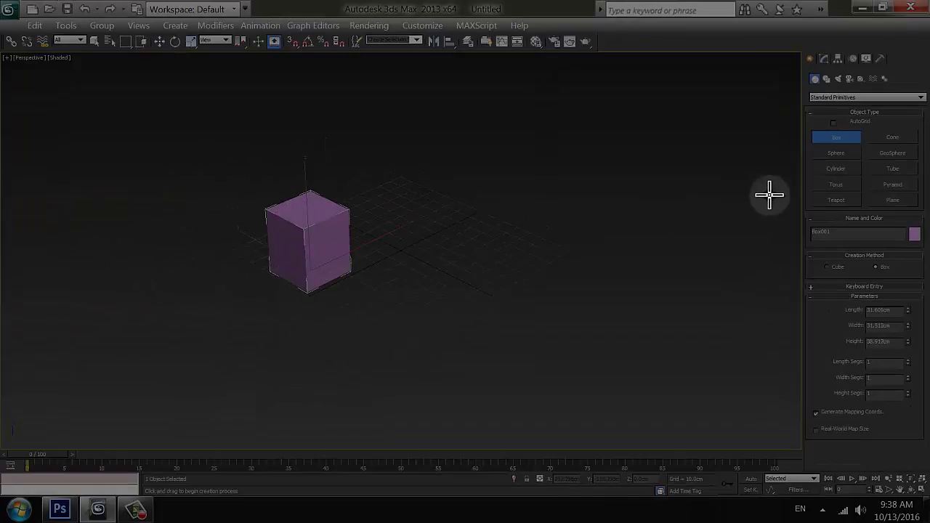
pyautogui.moveTo(388, 305); pyautogui.dragTo(432, 333)
pyautogui.click(380, 249)
pyautogui.click(427, 245)
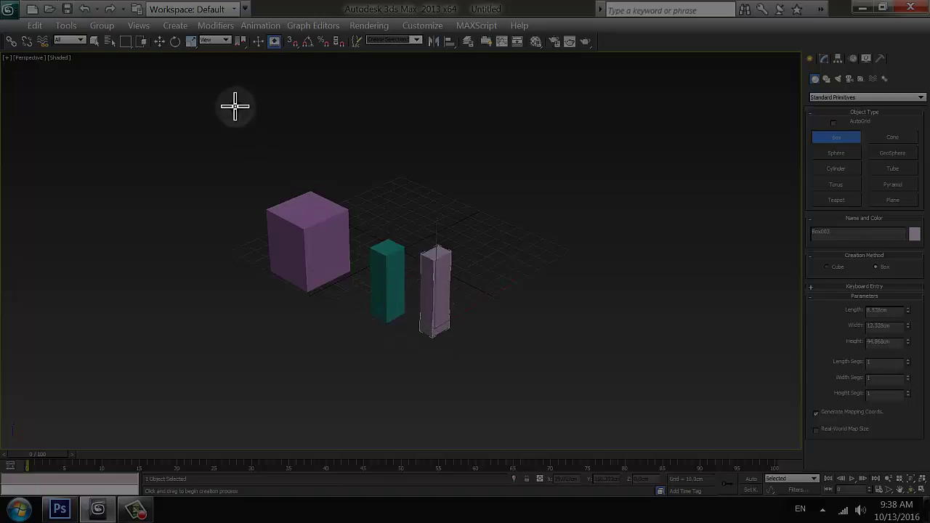
# - Nudge the purple box slightly up and to the left
pyautogui.click(159, 41)
pyautogui.click(310, 236)
pyautogui.moveTo(310, 236); pyautogui.dragTo(310, 255)
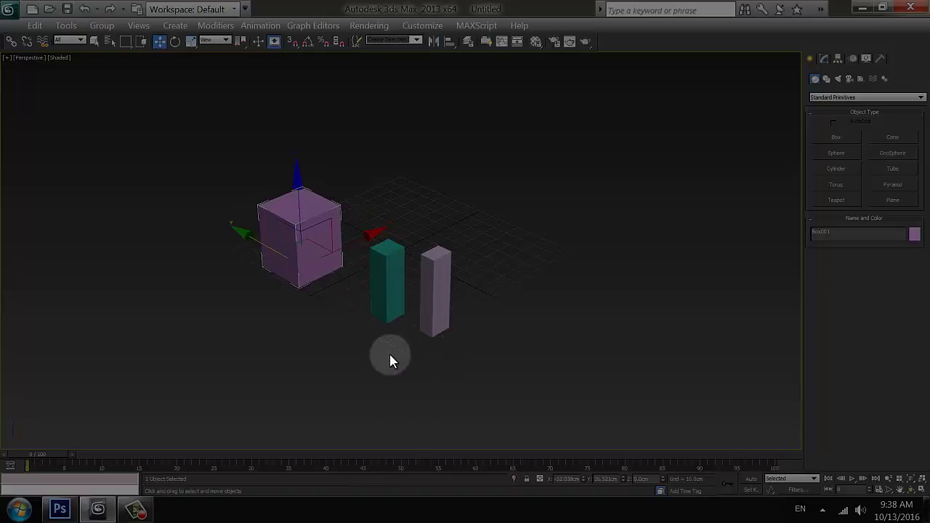
pyautogui.click(387, 290)
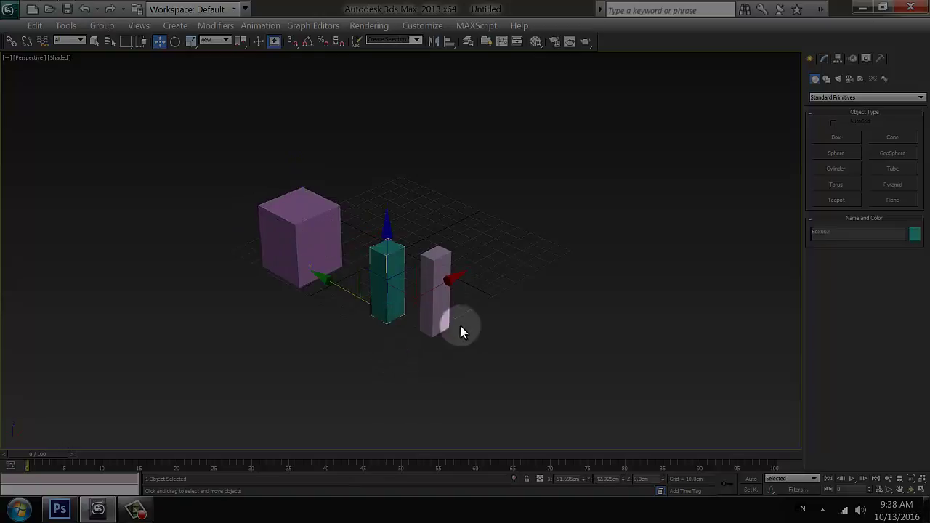
pyautogui.click(485, 338)
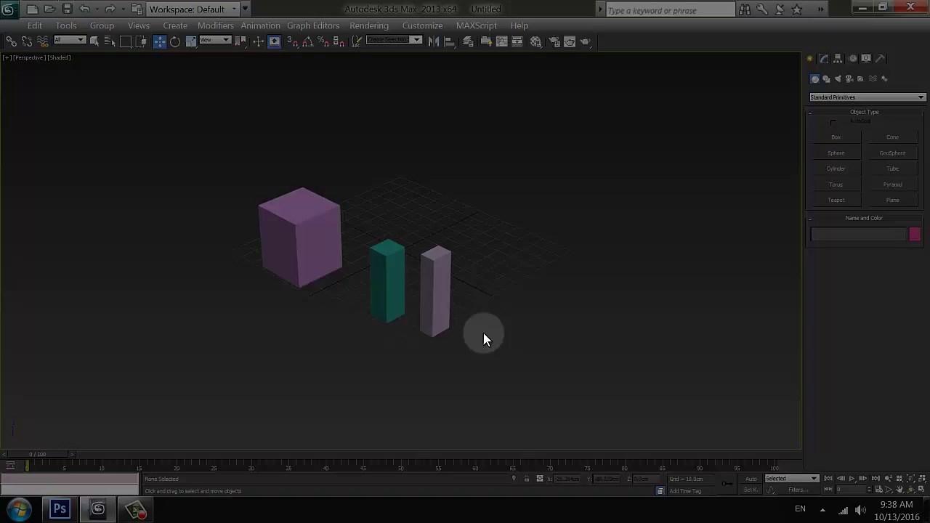
# - Link the purple box as a child of the teal box
pyautogui.click(299, 210)
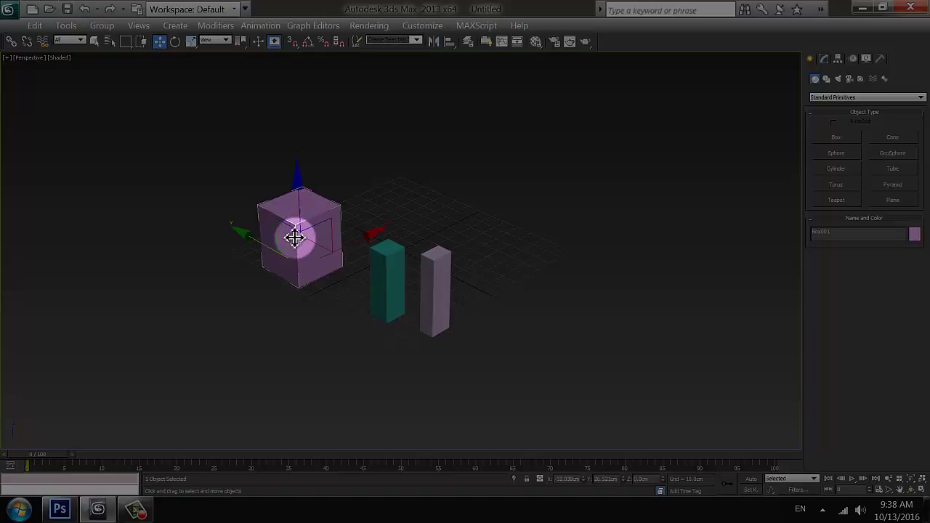
pyautogui.click(12, 42)
pyautogui.moveTo(277, 234); pyautogui.dragTo(388, 295)
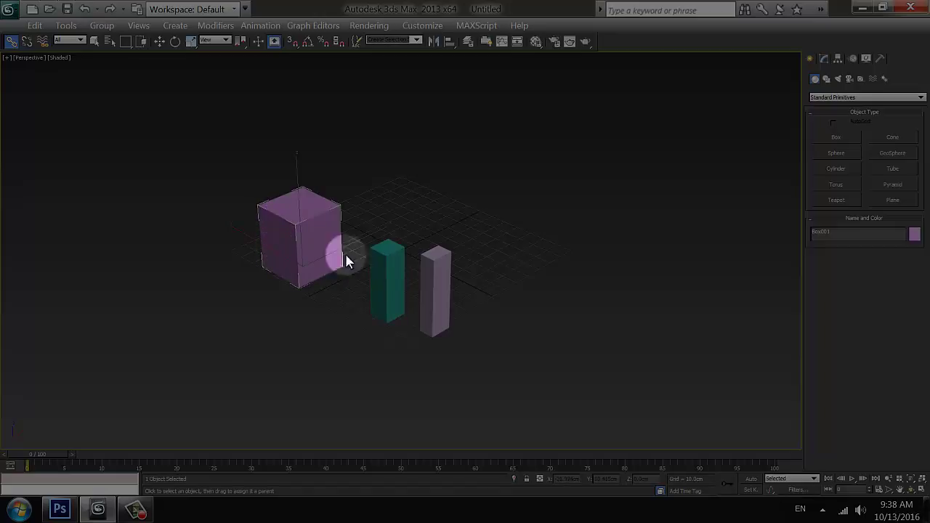
# - Move the purple box, then the teal box, checking the purple box follows
pyautogui.click(159, 42)
pyautogui.click(297, 210)
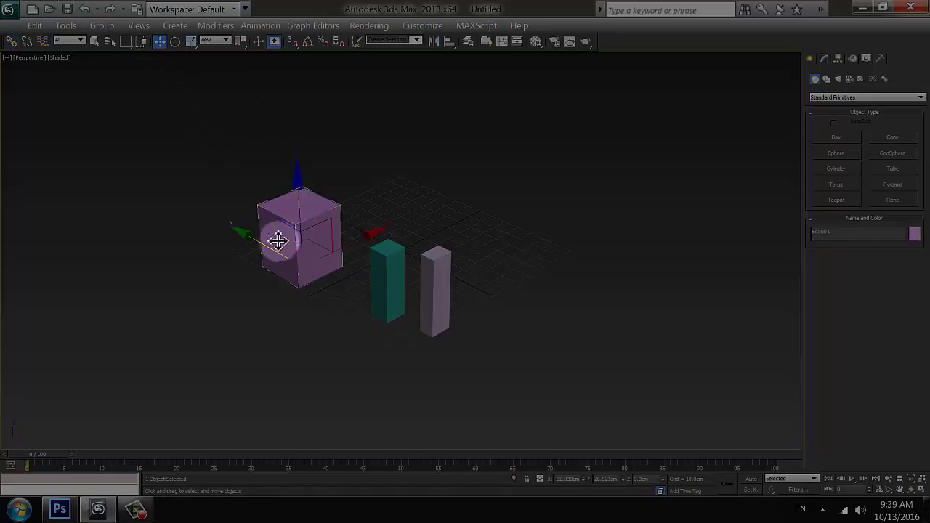
pyautogui.moveTo(278, 242)
pyautogui.mouseDown()
pyautogui.moveTo(259, 243)
pyautogui.moveTo(272, 247)
pyautogui.mouseUp()
pyautogui.click(327, 303)
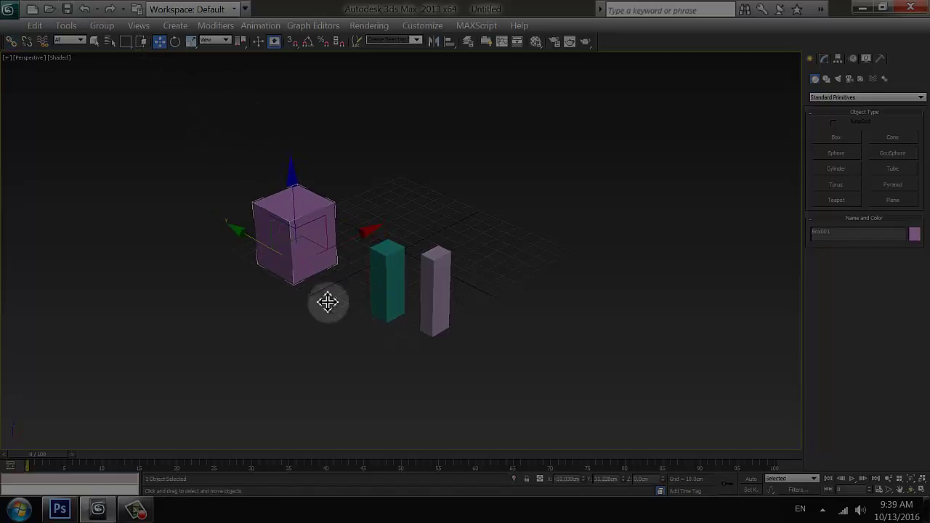
pyautogui.click(387, 282)
pyautogui.moveTo(417, 297); pyautogui.dragTo(363, 311)
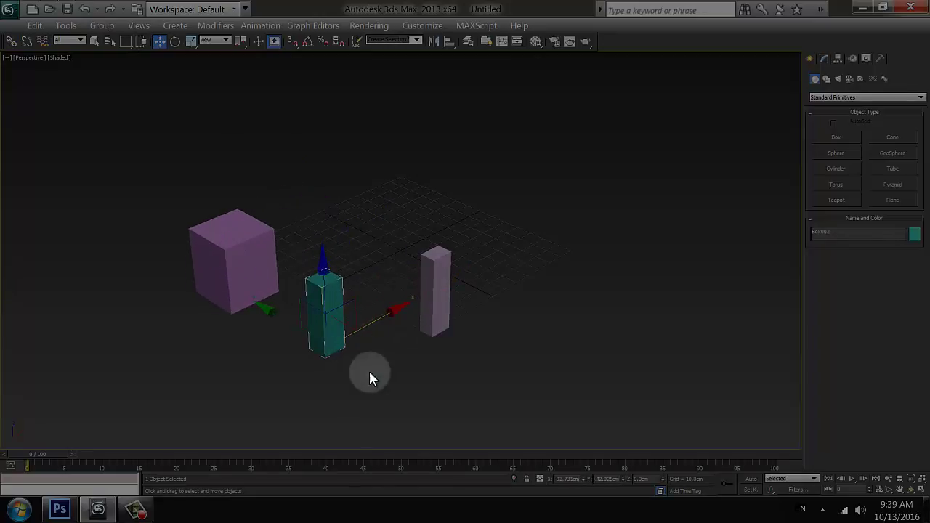
pyautogui.click(328, 318)
# - Link the teal box to the pale box and move the pale box with its children
pyautogui.click(12, 41)
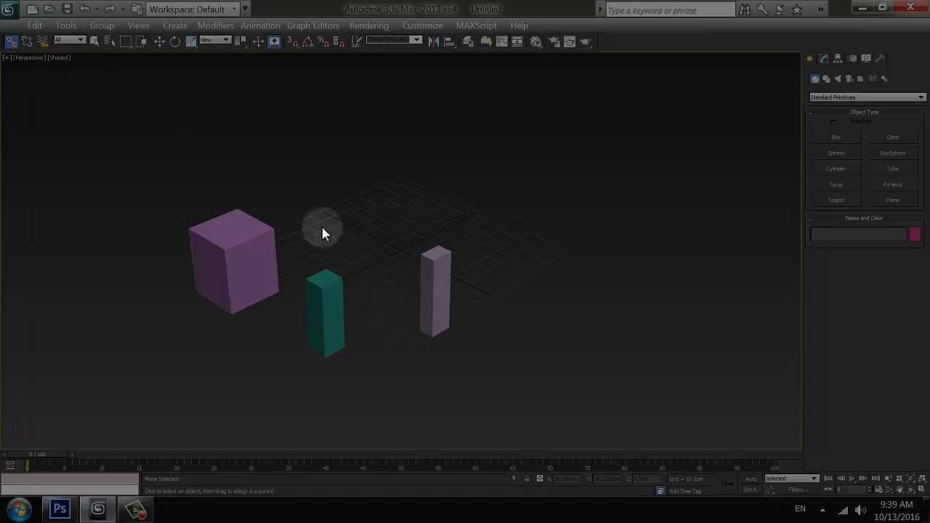
pyautogui.moveTo(332, 325); pyautogui.dragTo(431, 297)
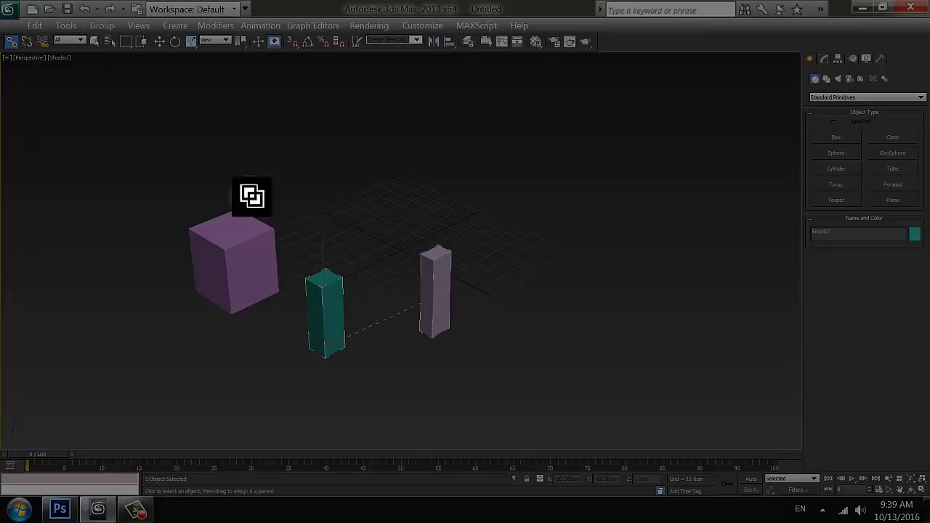
pyautogui.click(159, 40)
pyautogui.click(432, 293)
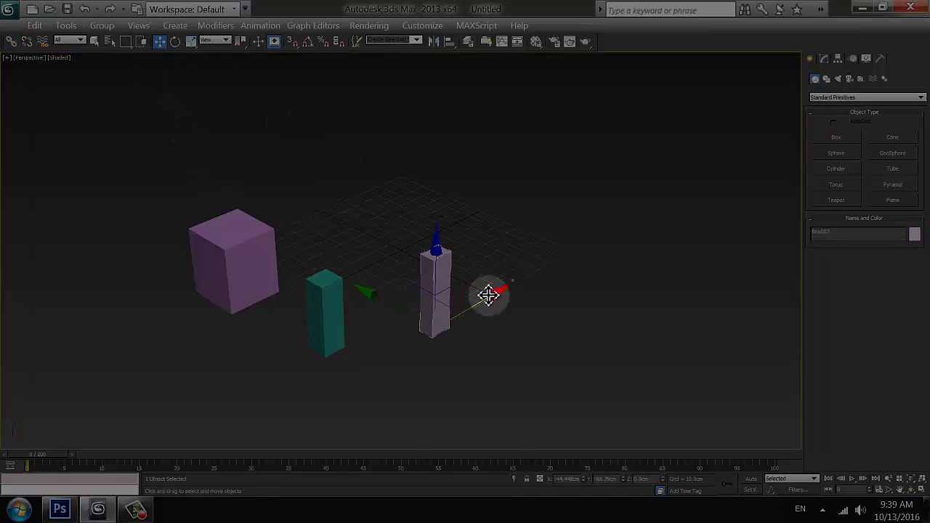
pyautogui.moveTo(496, 292); pyautogui.dragTo(532, 261)
pyautogui.click(176, 40)
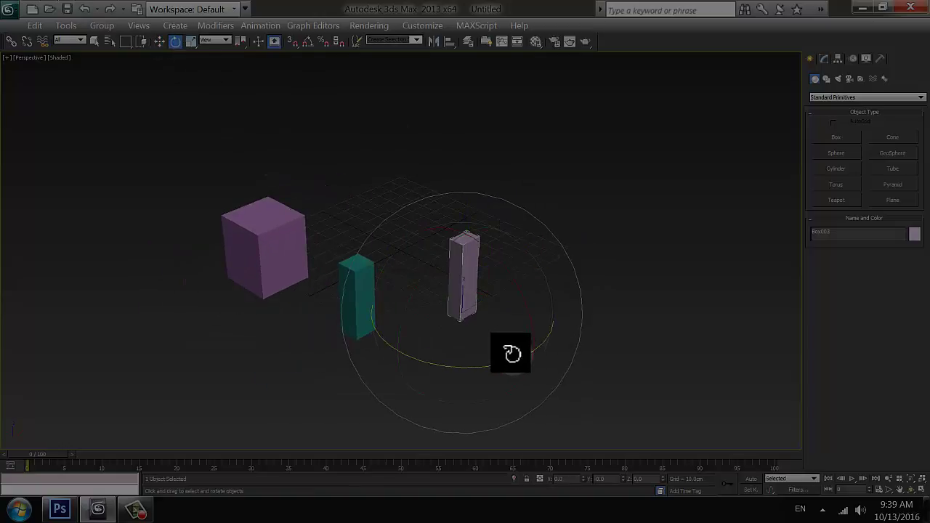
# - Rotate the pale, teal and purple boxes in turn, swinging the linked set 74.61°
pyautogui.moveTo(532, 357); pyautogui.dragTo(494, 342)
pyautogui.click(357, 306)
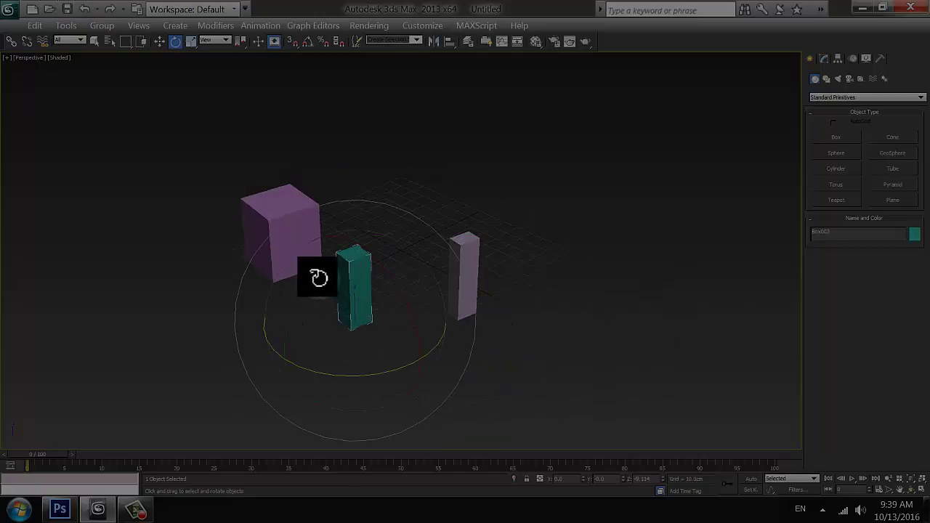
pyautogui.moveTo(318, 278); pyautogui.dragTo(290, 247)
pyautogui.click(279, 220)
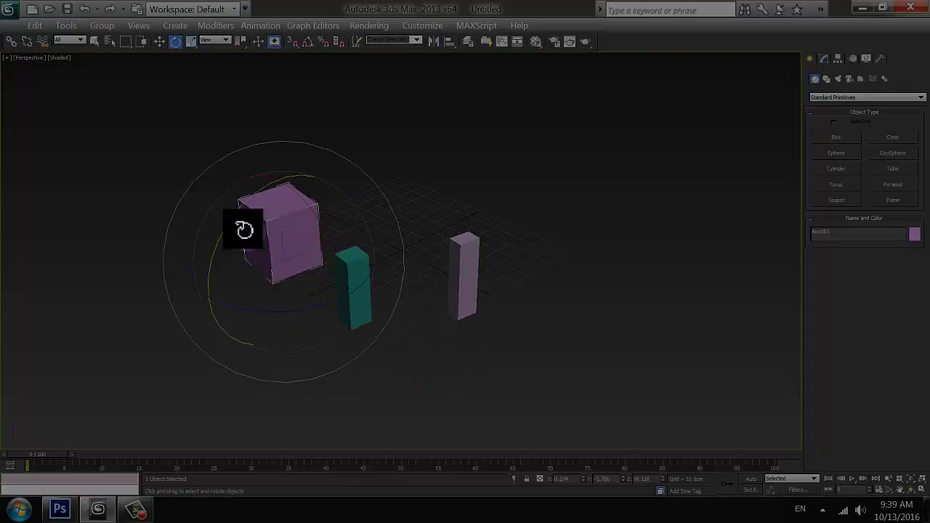
pyautogui.moveTo(244, 230); pyautogui.dragTo(365, 293)
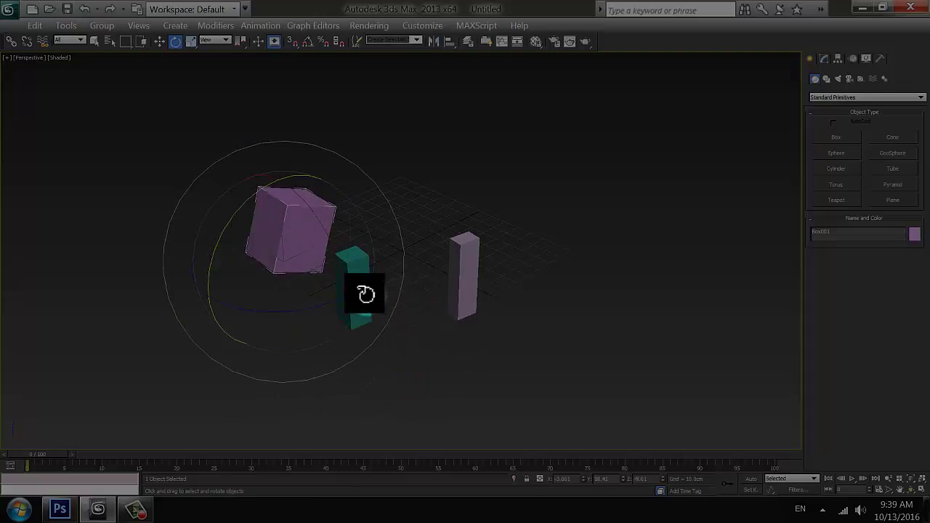
pyautogui.click(464, 260)
pyautogui.moveTo(473, 370); pyautogui.dragTo(339, 252)
# - Move the teal box down-left, then select all three boxes and delete them
pyautogui.click(385, 314)
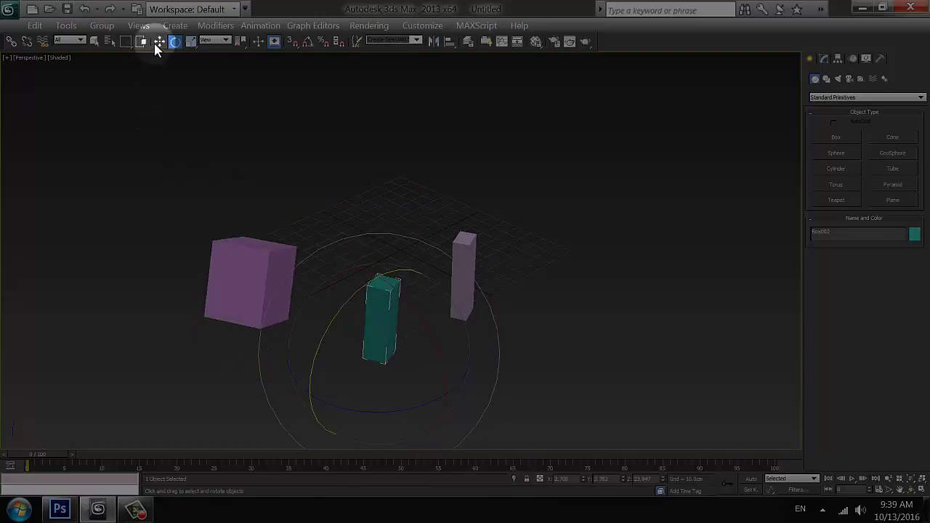
pyautogui.click(159, 42)
pyautogui.click(361, 238)
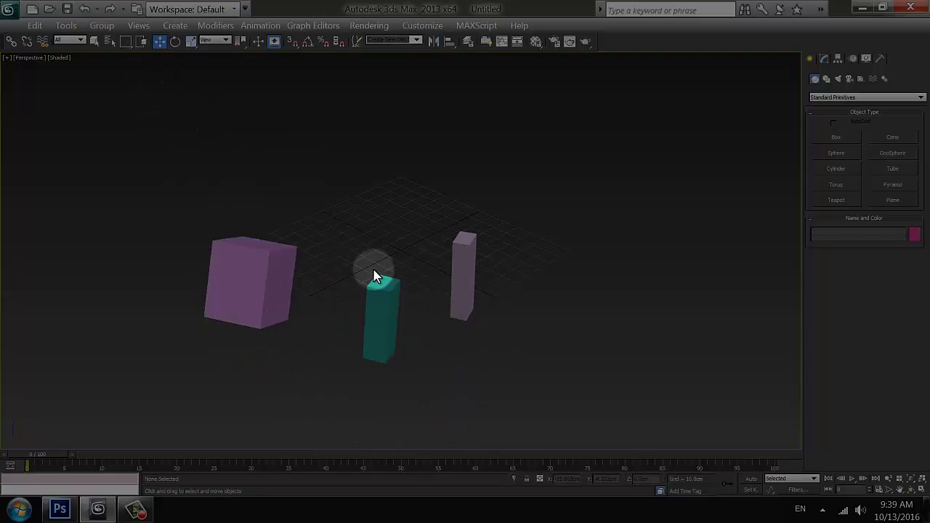
pyautogui.moveTo(410, 354); pyautogui.dragTo(538, 403)
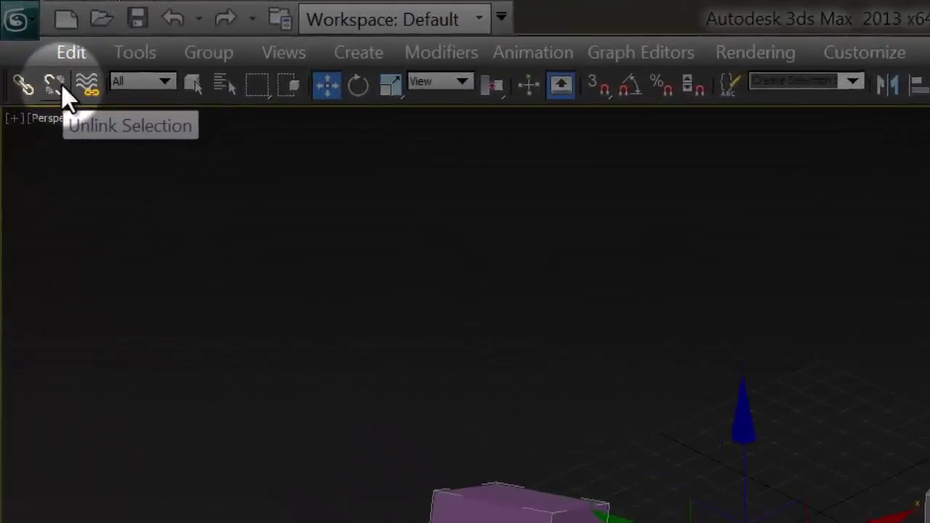
pyautogui.click(384, 322)
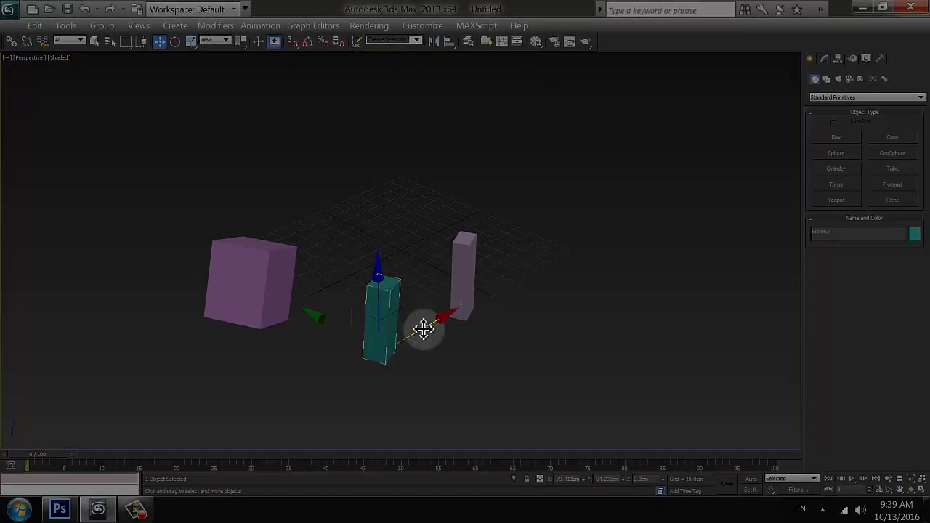
pyautogui.moveTo(424, 329); pyautogui.dragTo(390, 347)
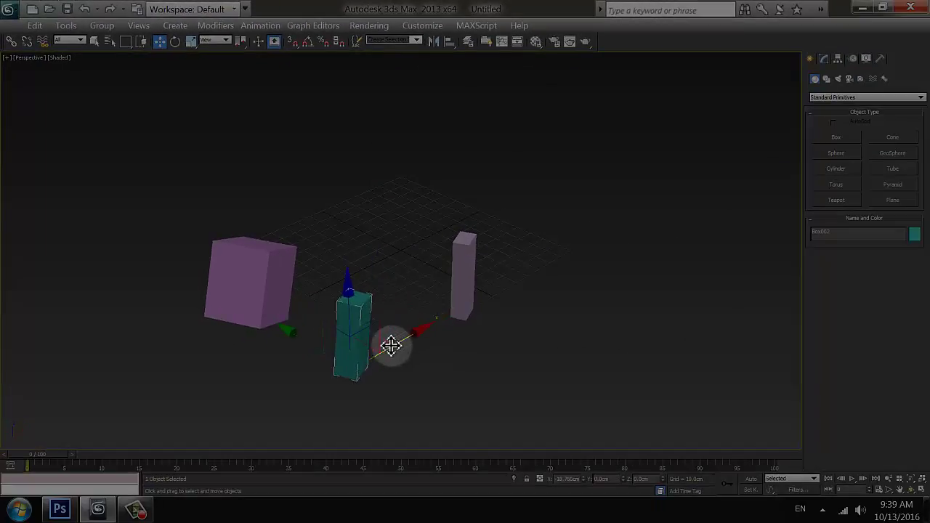
pyautogui.click(274, 310)
pyautogui.moveTo(167, 193); pyautogui.dragTo(562, 396)
pyautogui.press('Delete')
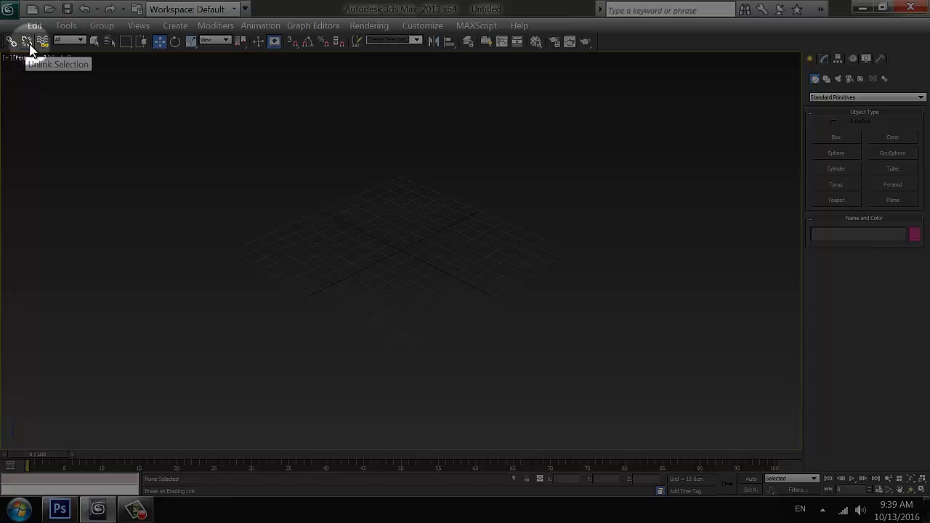
pyautogui.click(99, 28)
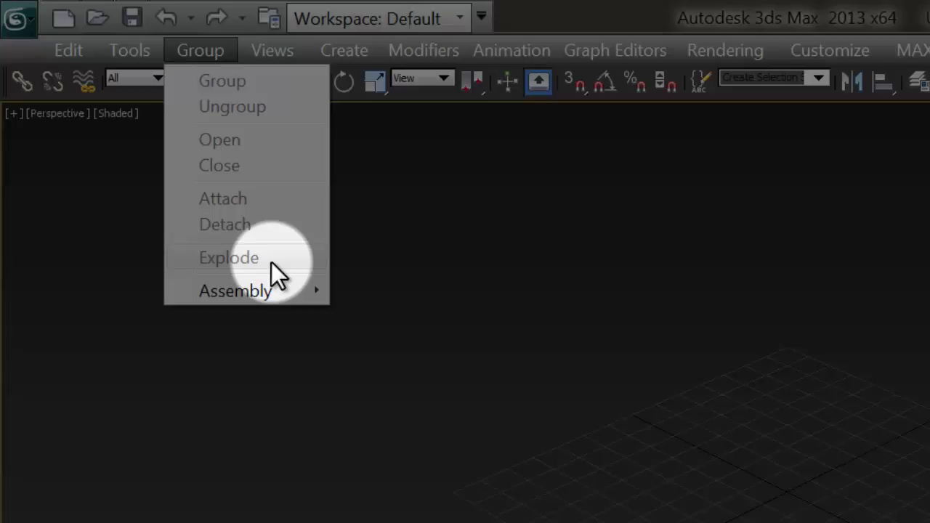
# - Finish Box002 and draw the remaining tall boxes, including a blue one in front
pyautogui.click(407, 114)
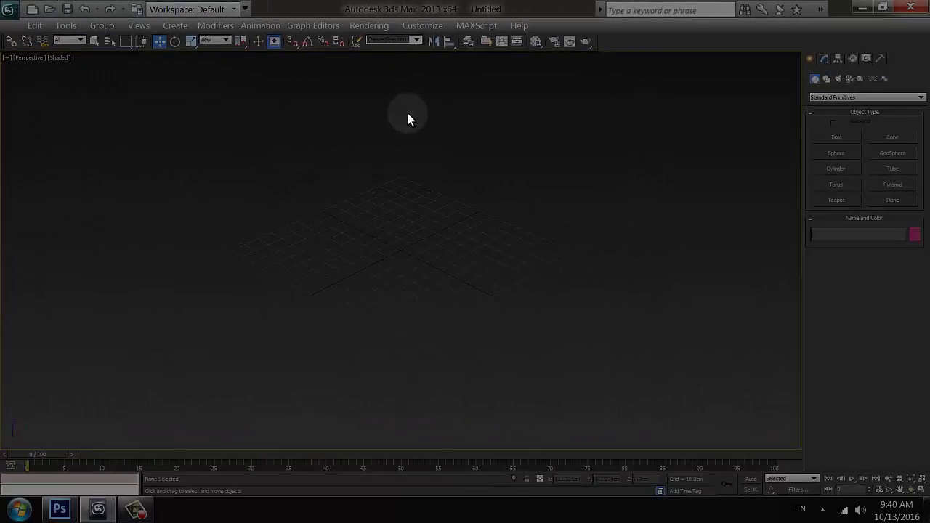
pyautogui.click(836, 137)
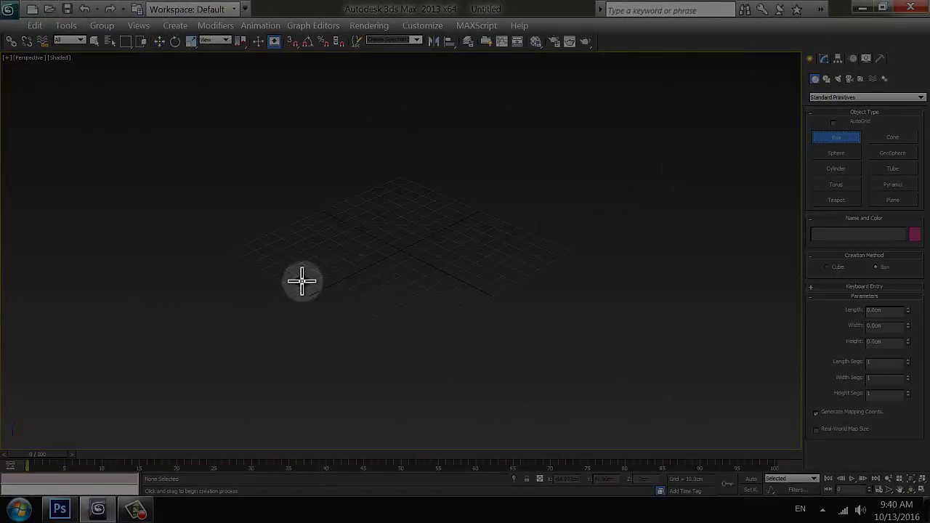
pyautogui.moveTo(300, 280); pyautogui.dragTo(314, 295)
pyautogui.click(274, 243)
pyautogui.moveTo(370, 308); pyautogui.dragTo(317, 350)
pyautogui.click(327, 294)
pyautogui.click(281, 264)
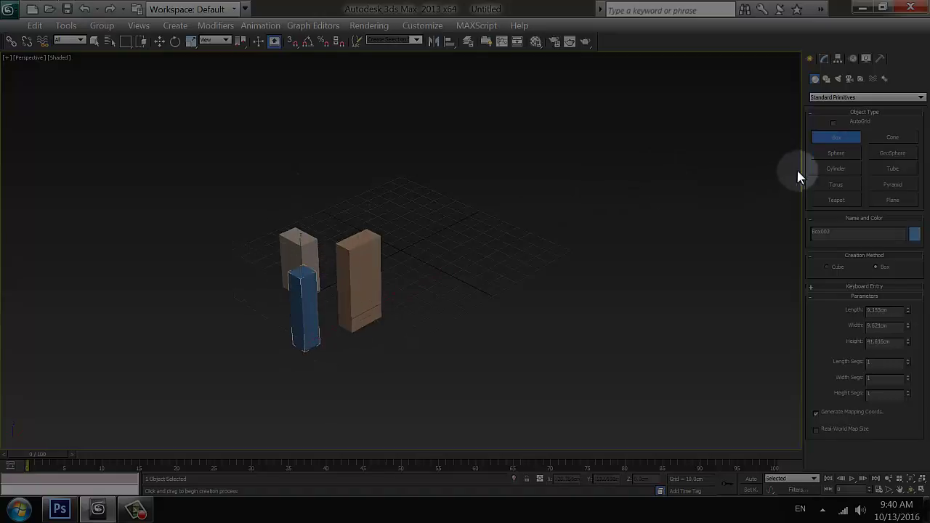
# - Draw spheres to the right of the boxes
pyautogui.click(827, 156)
pyautogui.moveTo(539, 272); pyautogui.dragTo(550, 278)
pyautogui.moveTo(492, 300)
pyautogui.mouseDown()
pyautogui.moveTo(523, 320)
pyautogui.moveTo(557, 316)
pyautogui.mouseUp()
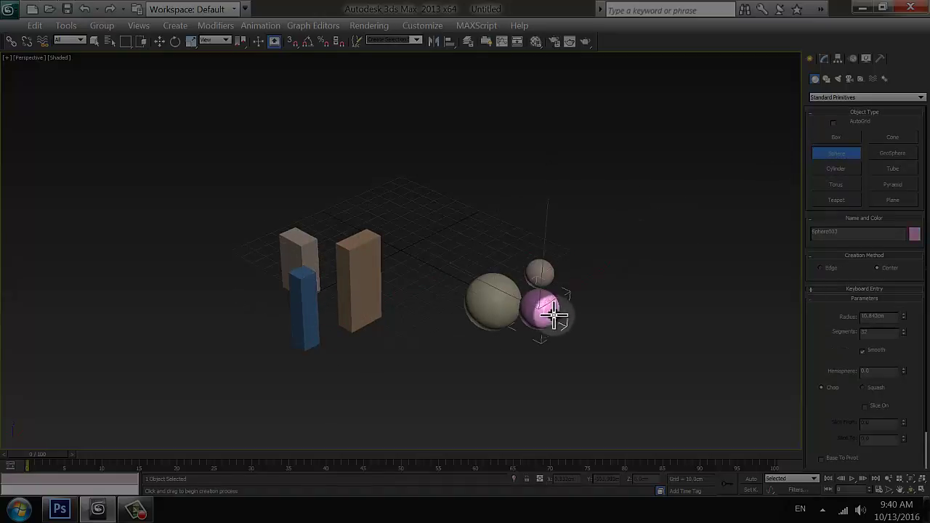
pyautogui.click(894, 154)
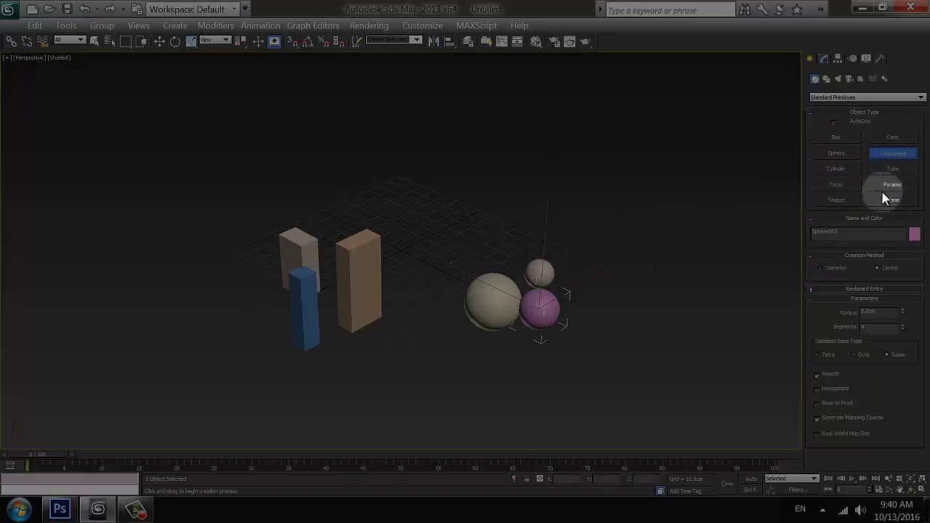
# - Draw three teapots near the grid centre and select them together
pyautogui.click(837, 200)
pyautogui.moveTo(449, 190); pyautogui.dragTo(476, 209)
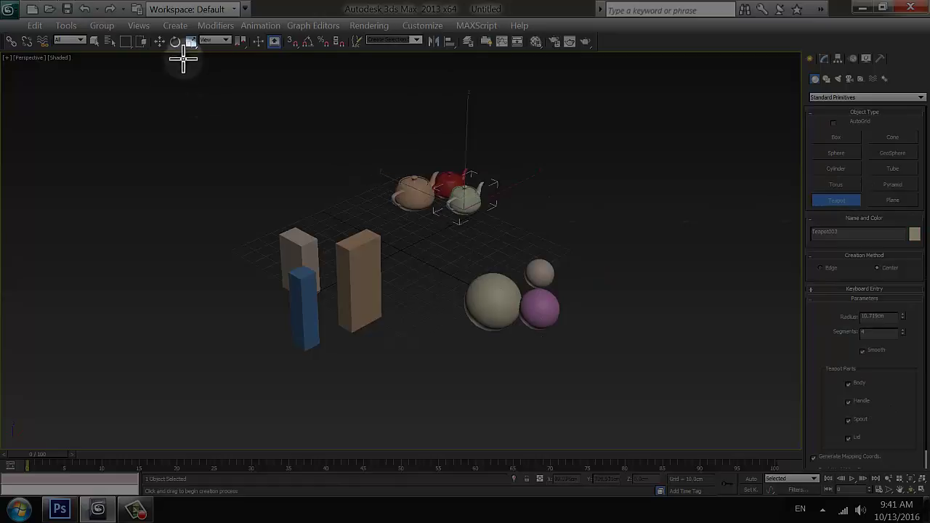
pyautogui.click(160, 42)
pyautogui.moveTo(374, 141); pyautogui.dragTo(484, 211)
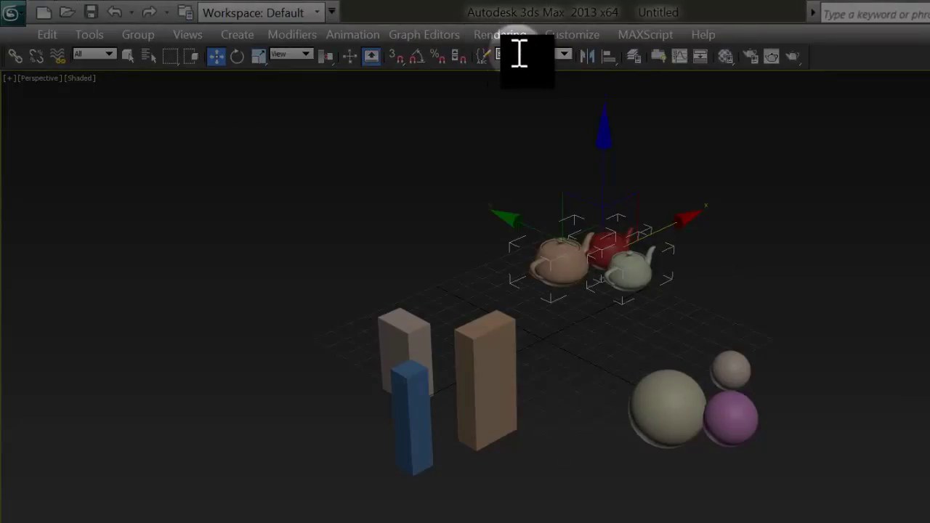
# - Save the teapots as set1 and the three boxes as set2, then select the spheres
pyautogui.click(519, 55)
pyautogui.write('set1')
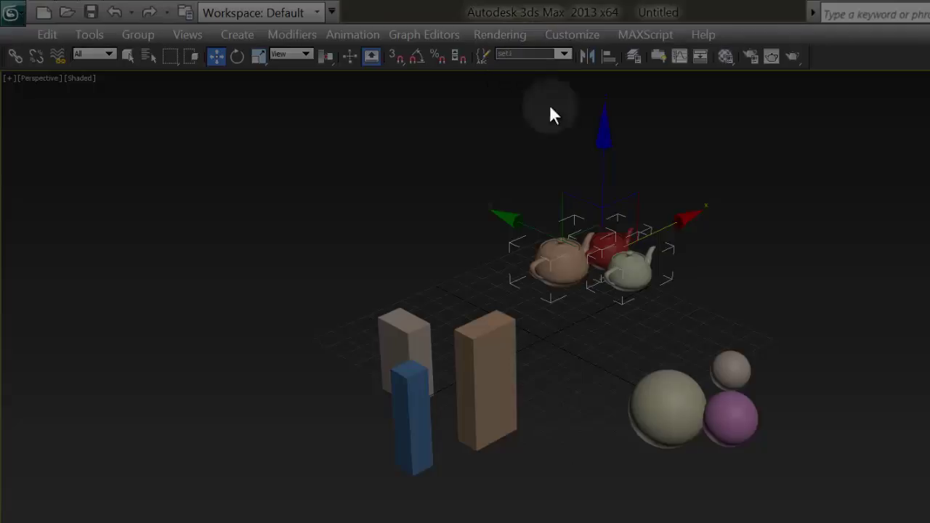
pyautogui.click(359, 330)
pyautogui.moveTo(547, 458); pyautogui.dragTo(546, 459)
pyautogui.click(531, 54)
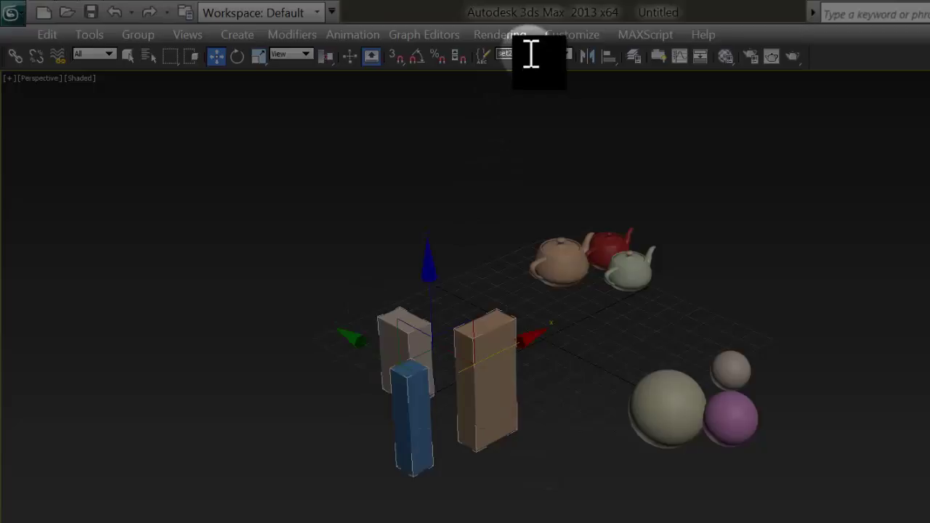
pyautogui.click(569, 363)
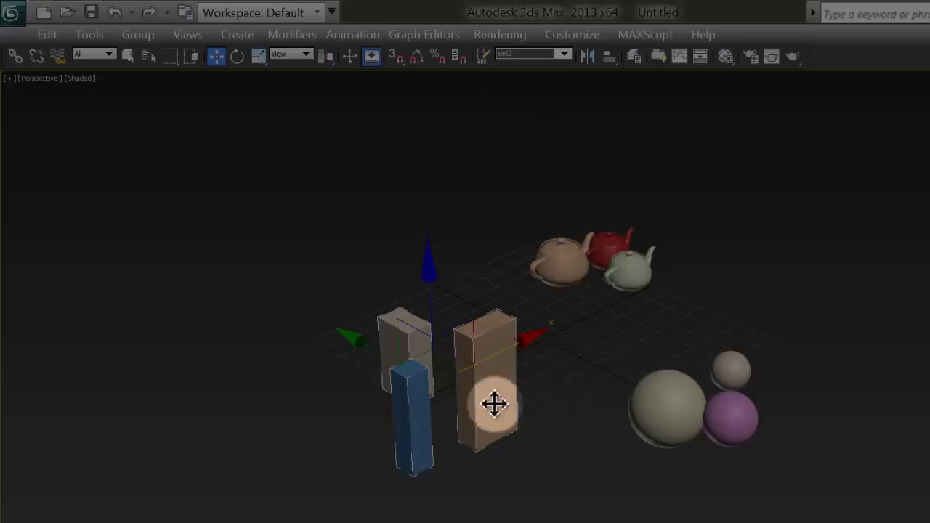
pyautogui.moveTo(593, 351); pyautogui.dragTo(795, 494)
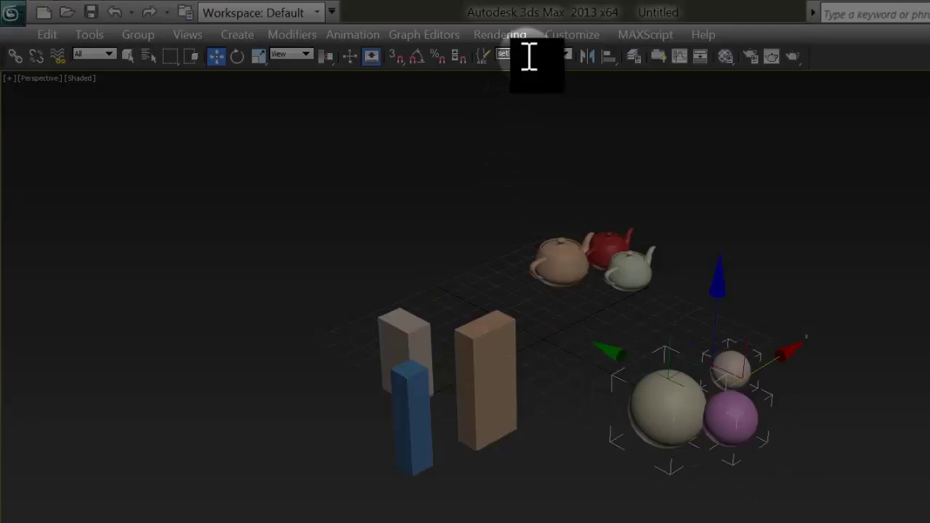
pyautogui.click(499, 158)
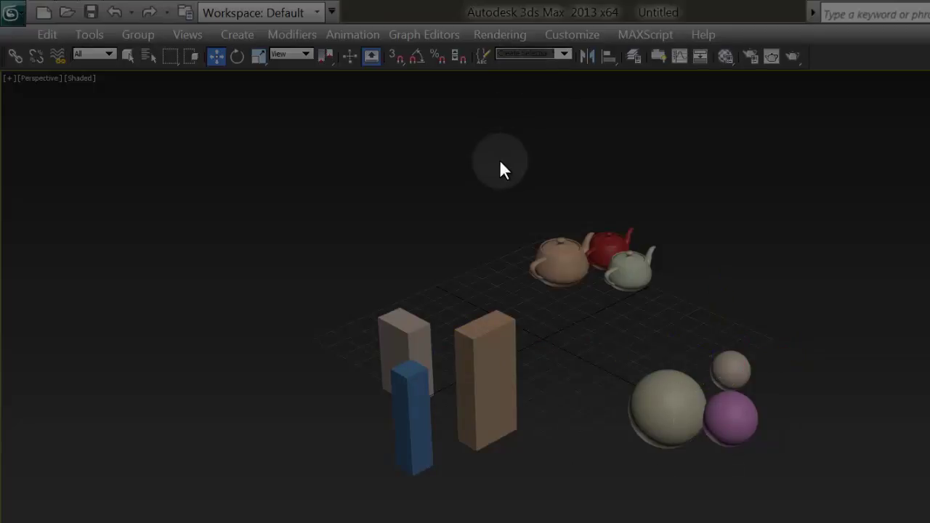
pyautogui.click(390, 335)
pyautogui.click(482, 375)
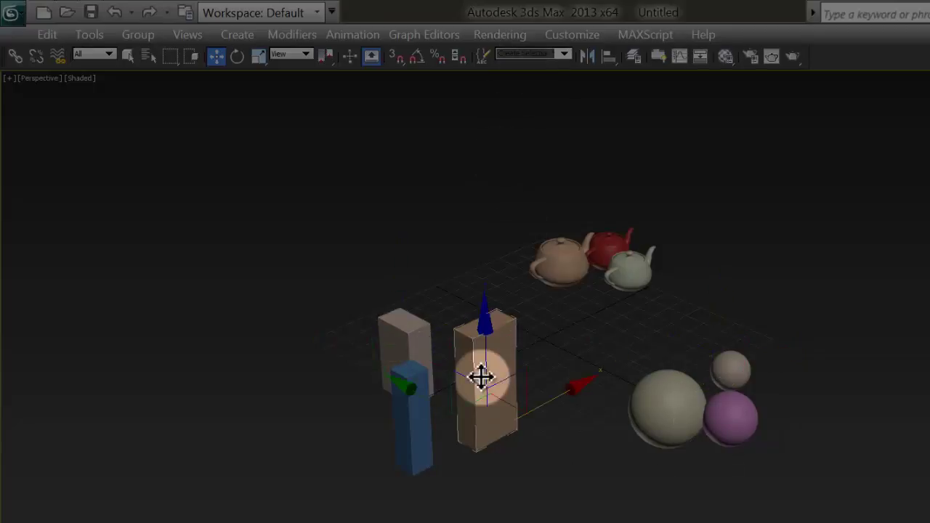
pyautogui.click(508, 512)
pyautogui.click(564, 55)
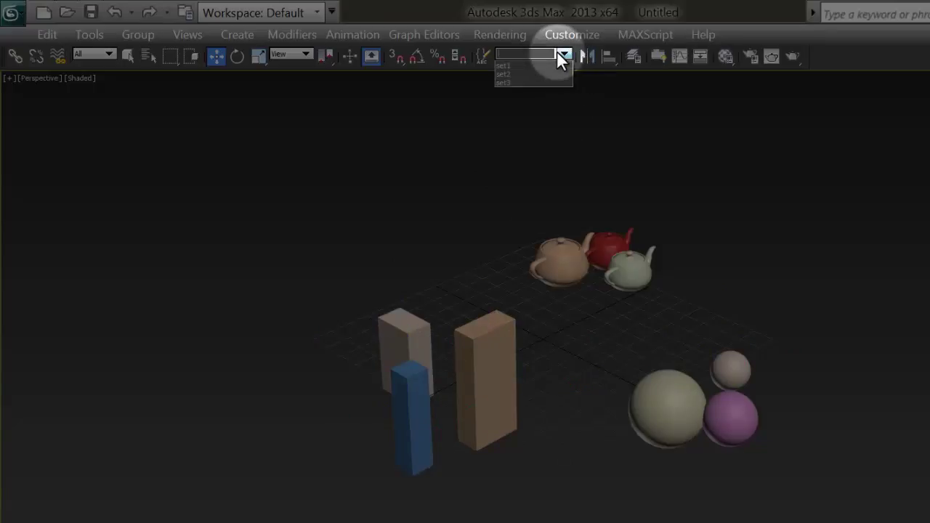
pyautogui.click(514, 66)
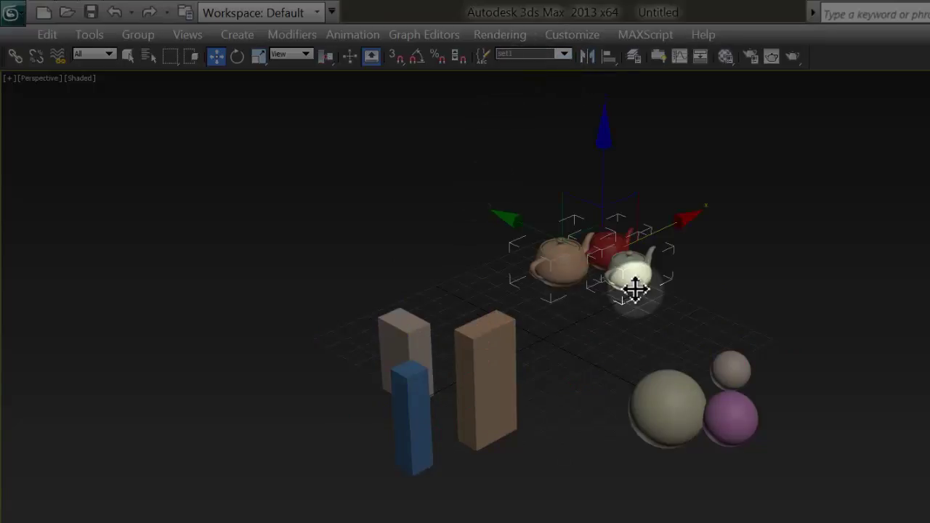
pyautogui.press('Delete')
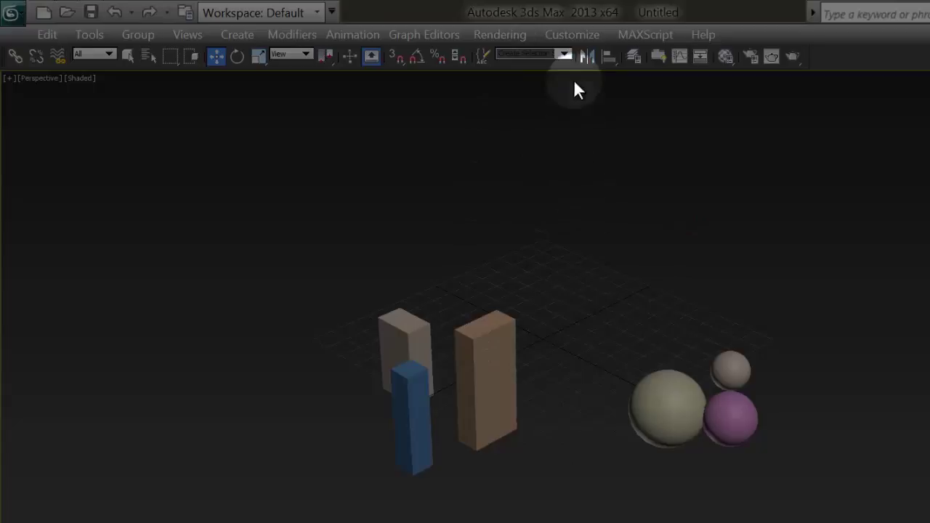
pyautogui.click(564, 54)
pyautogui.click(530, 66)
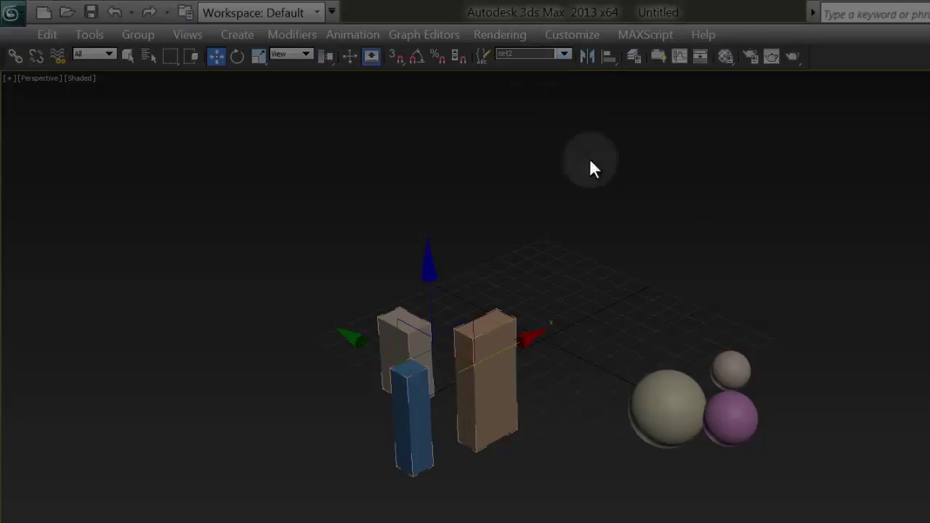
pyautogui.press('Delete')
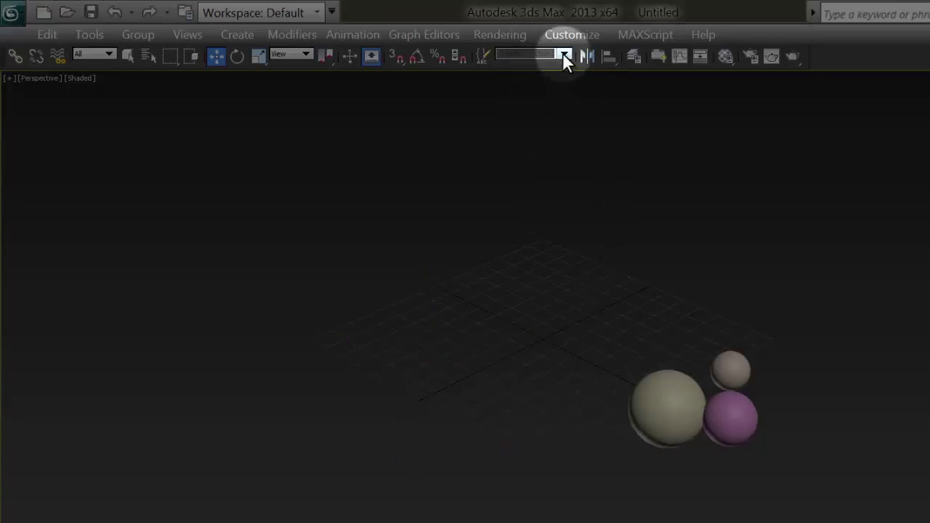
pyautogui.click(515, 65)
pyautogui.press('Delete')
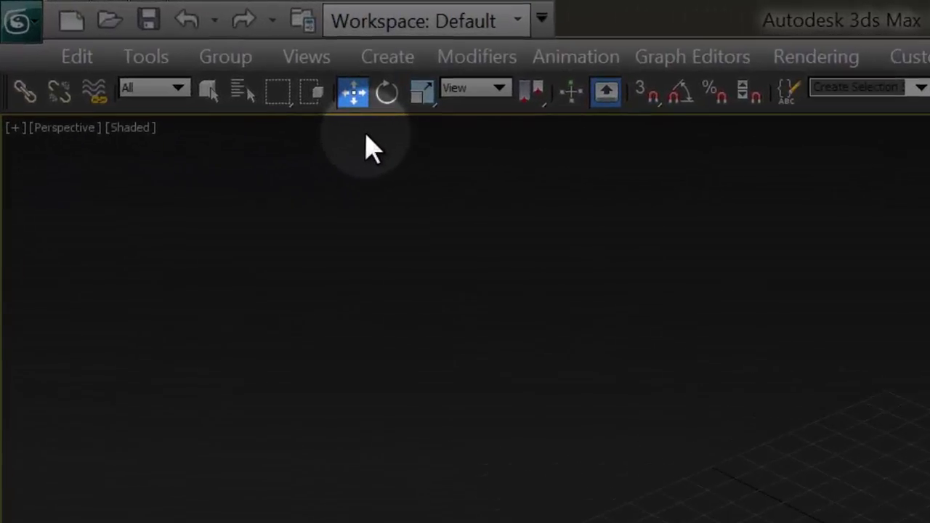
pyautogui.hotkey('ctrl', 'z')
pyautogui.hotkey('ctrl', 'z')
pyautogui.hotkey('ctrl', 'z')
pyautogui.hotkey('ctrl', 'z')
pyautogui.click(494, 393)
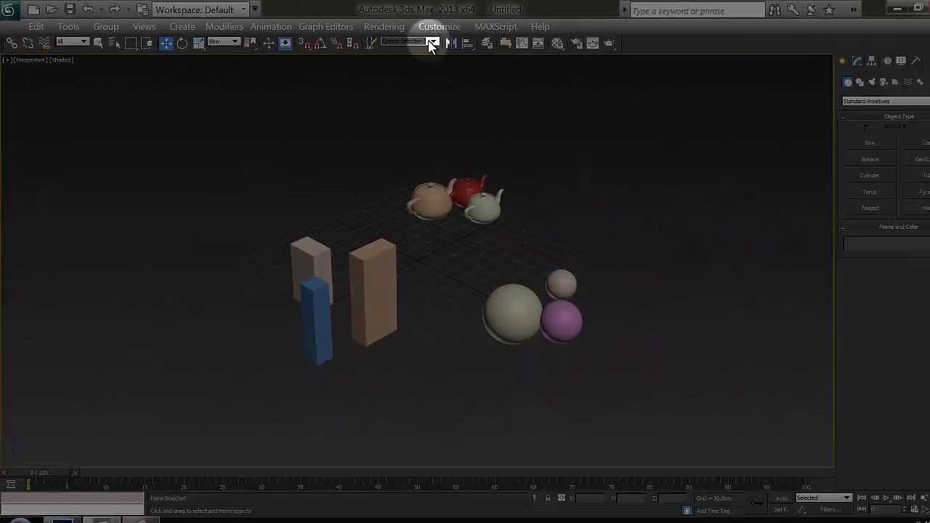
pyautogui.click(432, 43)
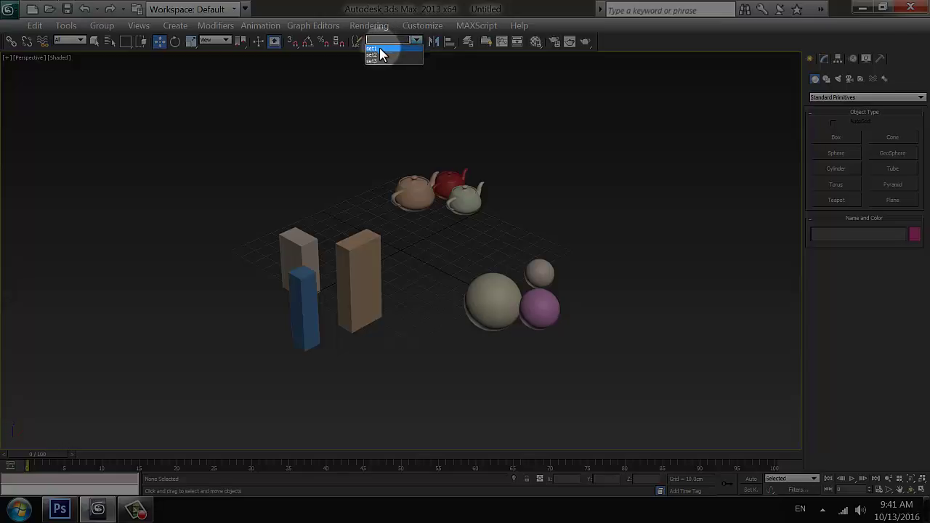
pyautogui.click(395, 53)
pyautogui.click(386, 159)
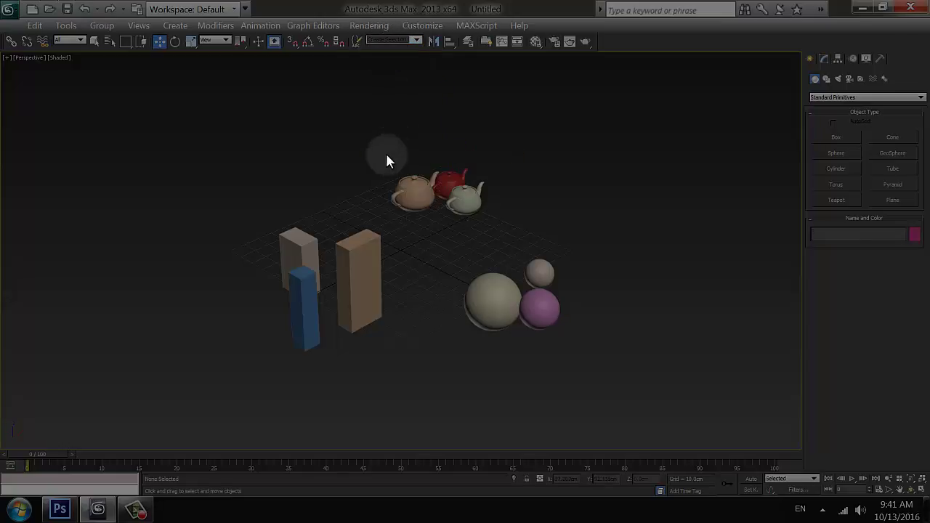
pyautogui.moveTo(525, 235); pyautogui.dragTo(527, 229)
pyautogui.click(417, 39)
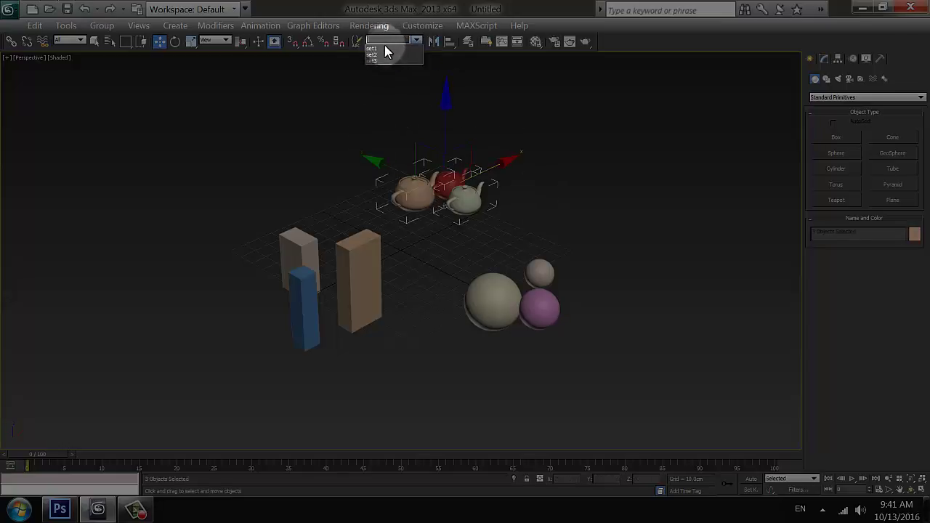
pyautogui.click(384, 60)
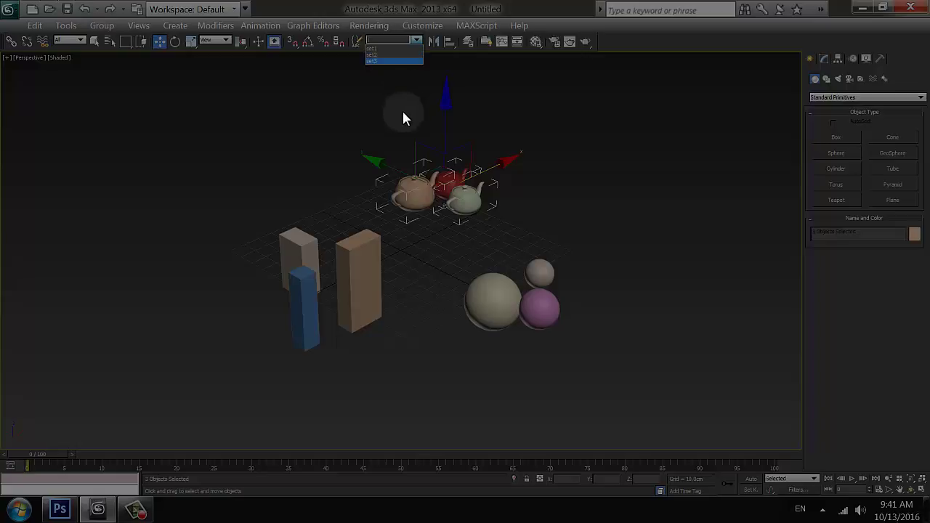
pyautogui.click(414, 41)
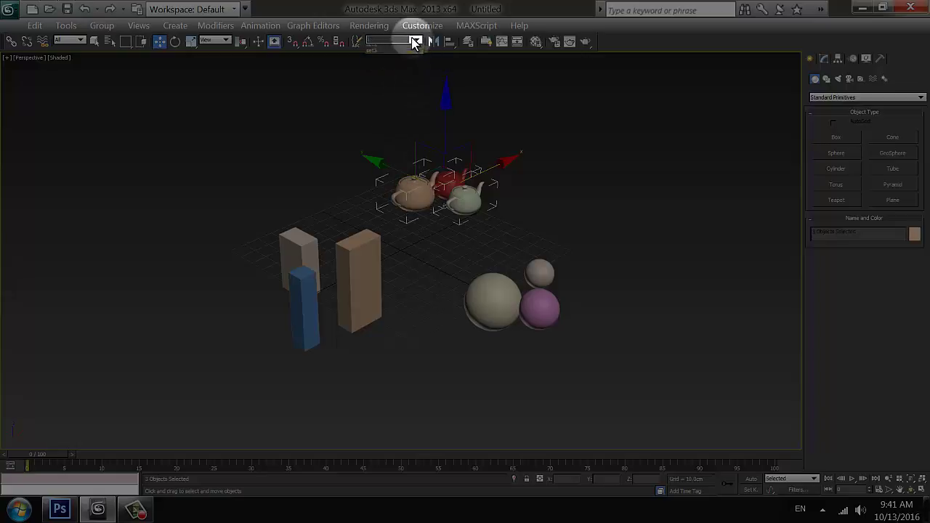
pyautogui.click(344, 121)
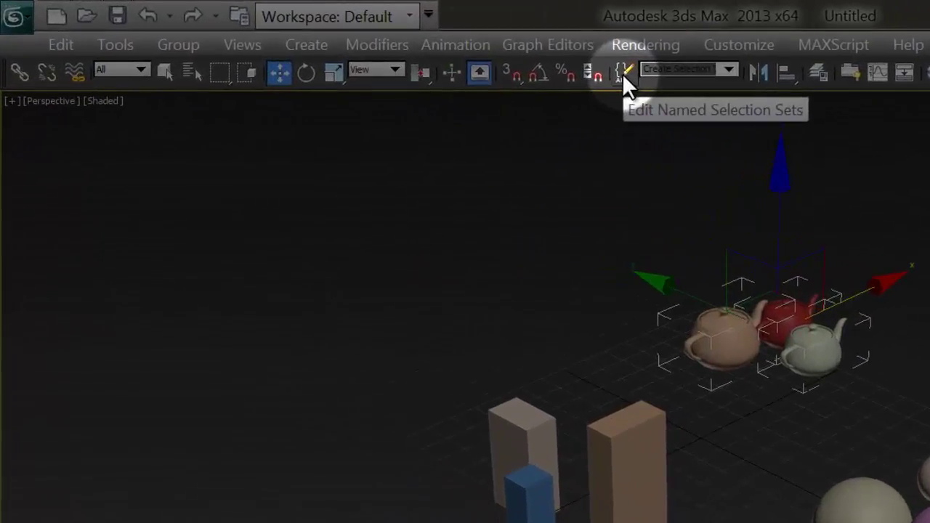
# - Clear the teapot selection, then remove set1, set2 and set3 in the Named Selection Sets editor
pyautogui.click(593, 191)
pyautogui.click(622, 72)
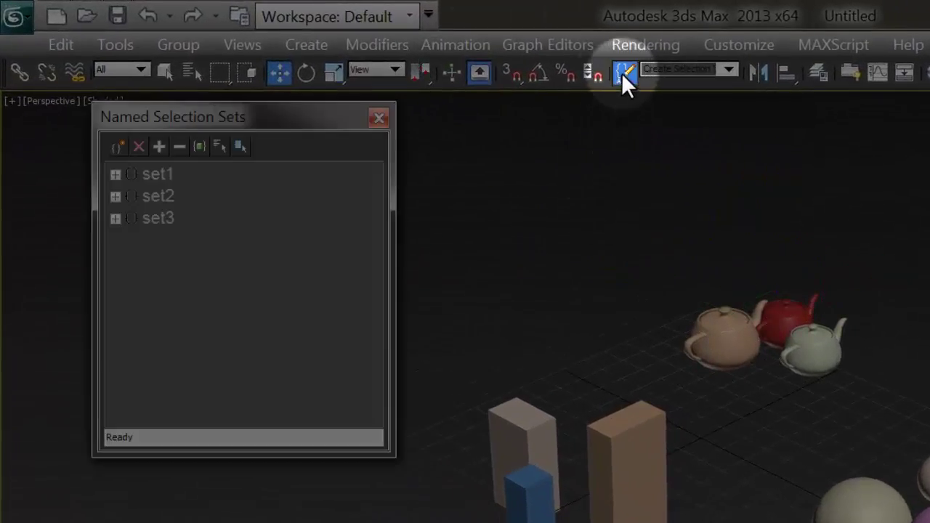
pyautogui.click(164, 174)
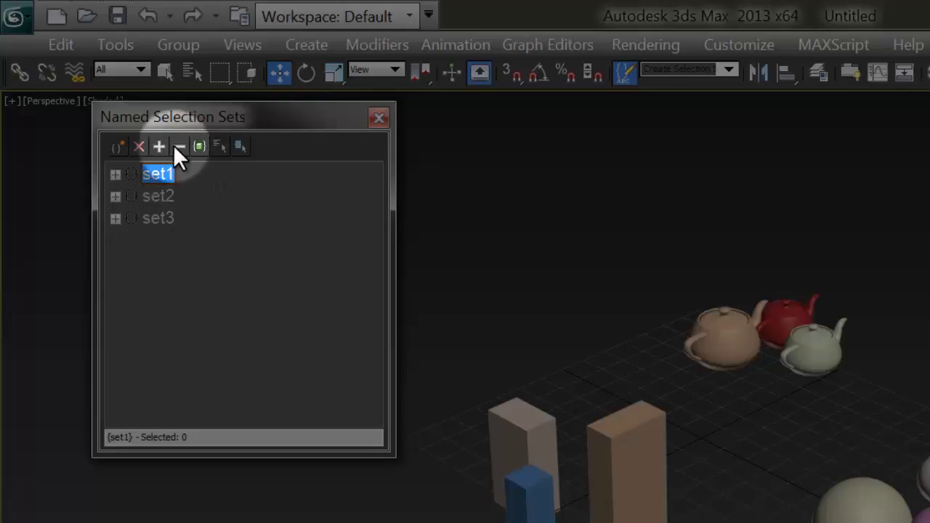
pyautogui.click(139, 148)
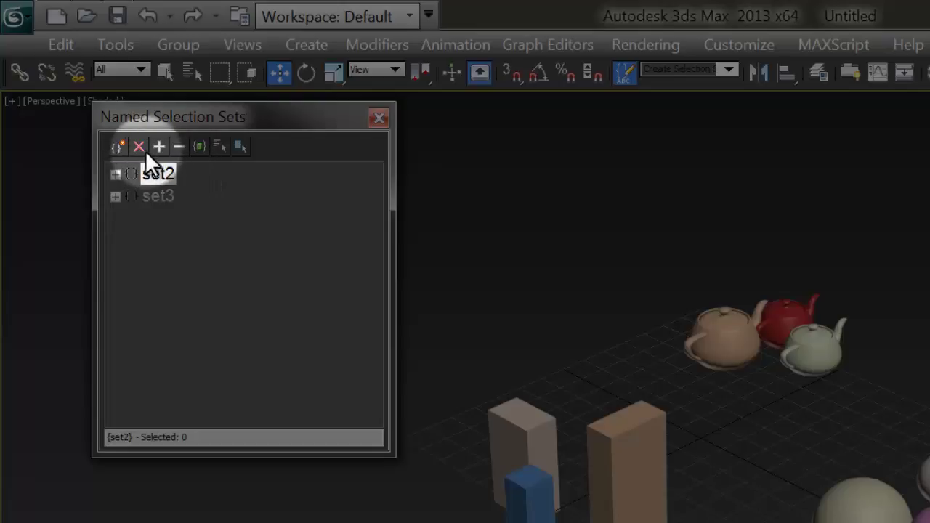
pyautogui.click(141, 146)
pyautogui.click(141, 144)
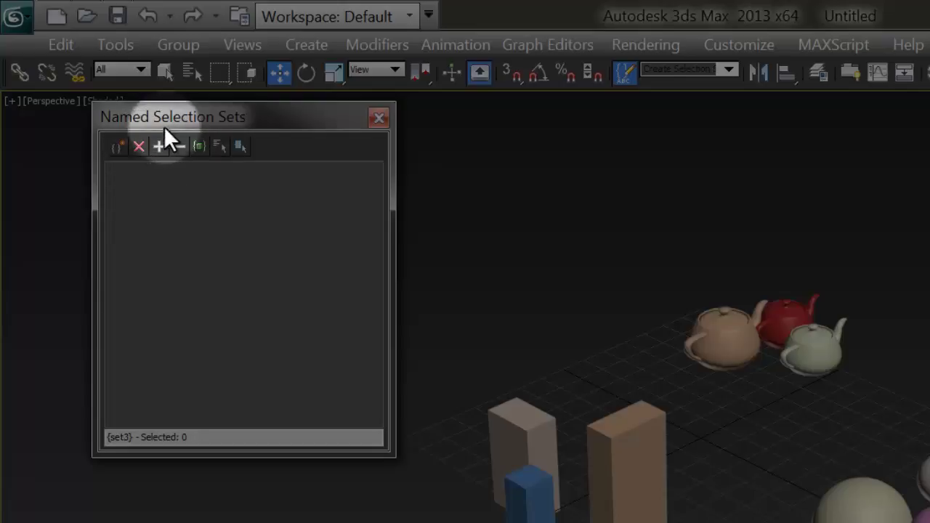
pyautogui.moveTo(264, 118); pyautogui.dragTo(373, 181)
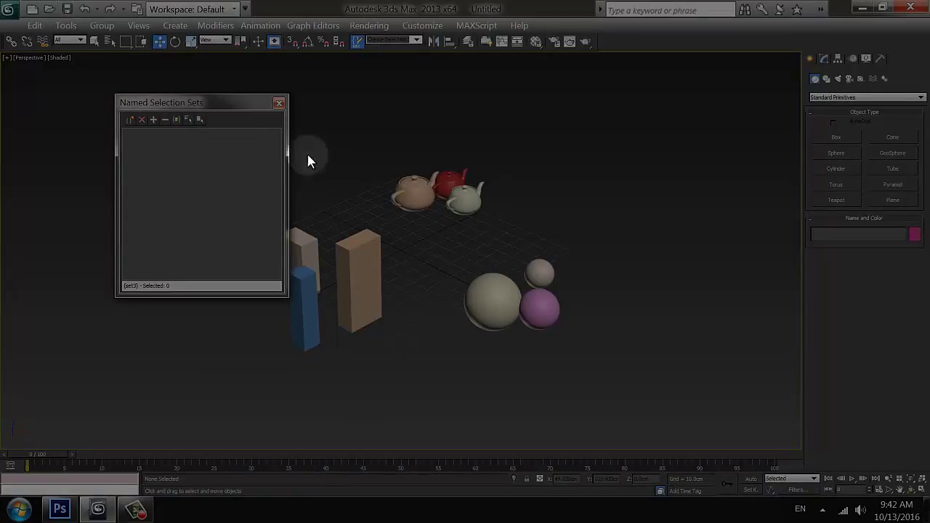
# - Close the now-empty Named Selection Sets window
pyautogui.click(279, 103)
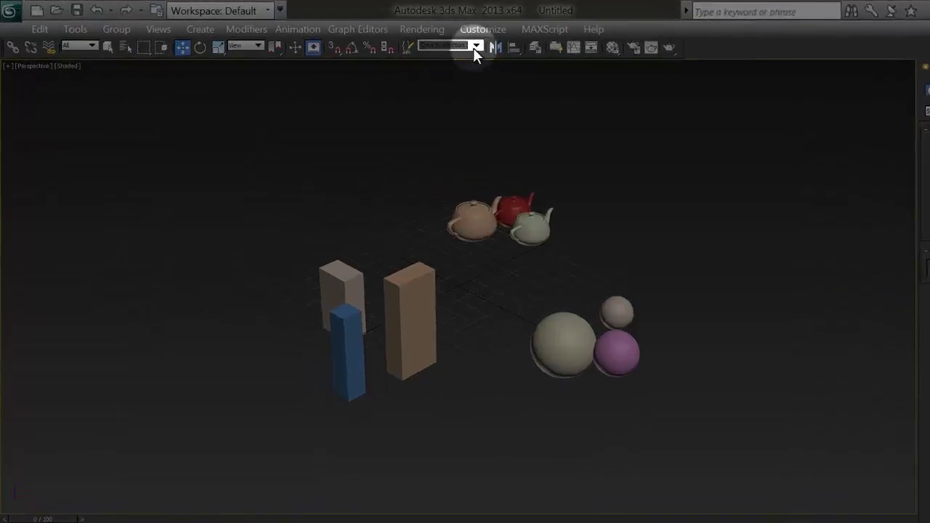